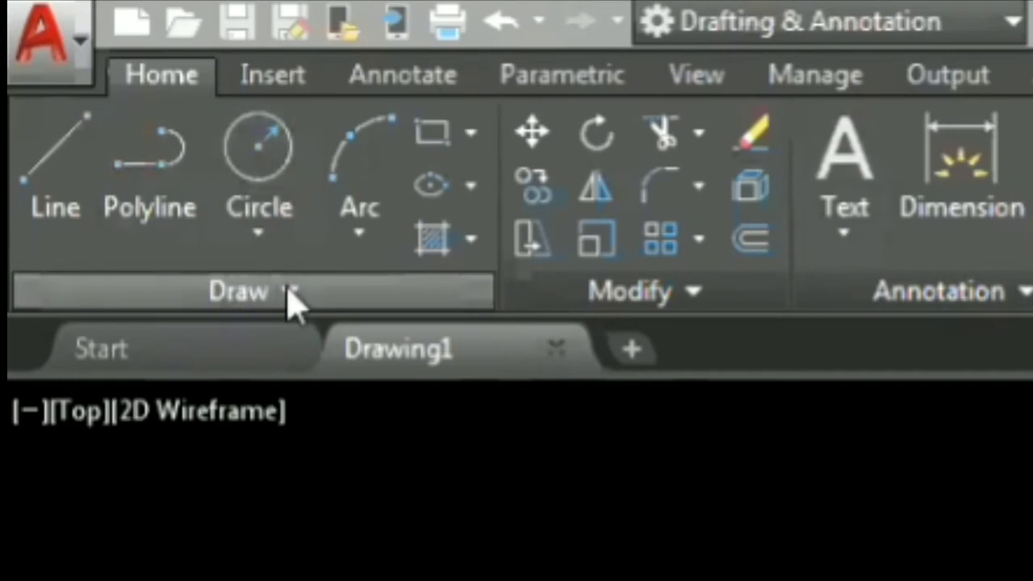
# Expand the Home tab's Draw panel to reveal the extra drawing tools.
pyautogui.click(323, 300)
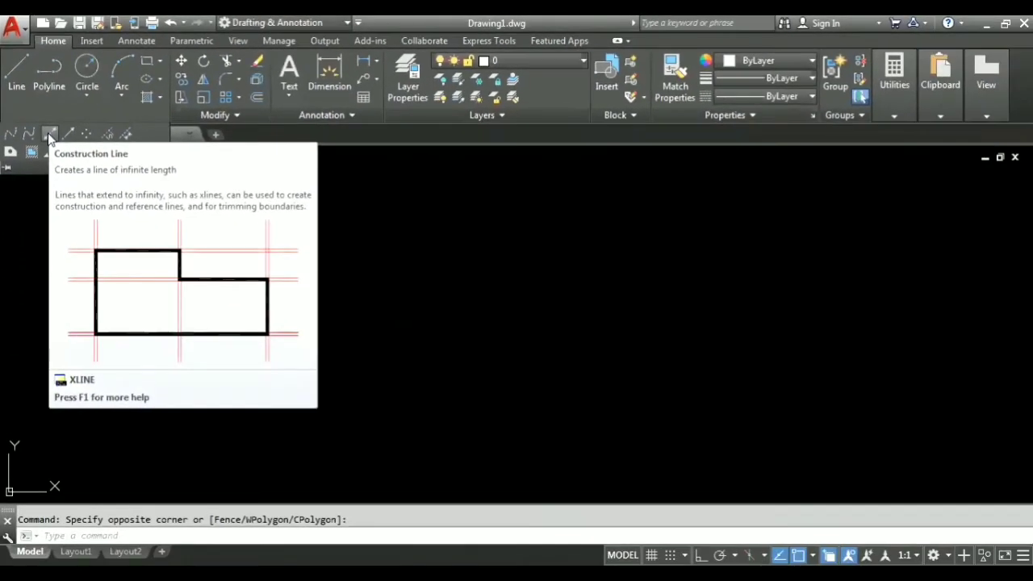
# Start the Construction Line command with the Hor (horizontal) option.
pyautogui.click(47, 132)
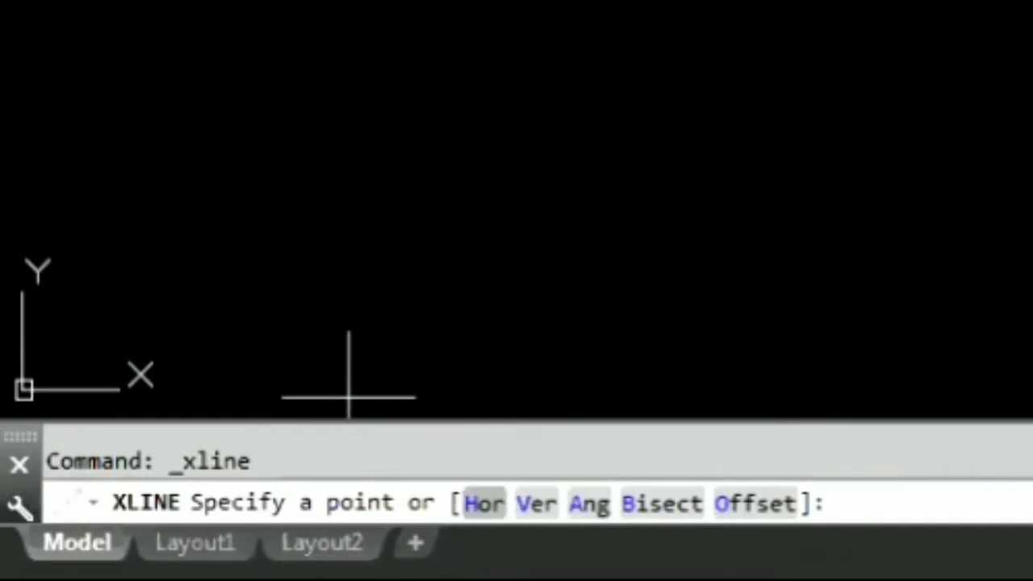
pyautogui.click(484, 503)
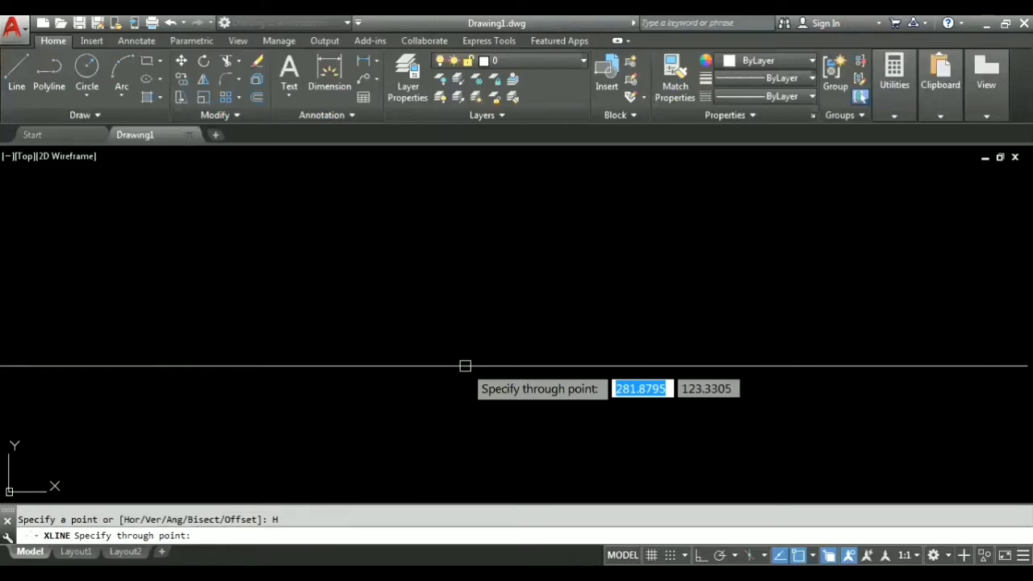
pyautogui.scroll(-2, 499, 350)
pyautogui.scroll(2, 499, 350)
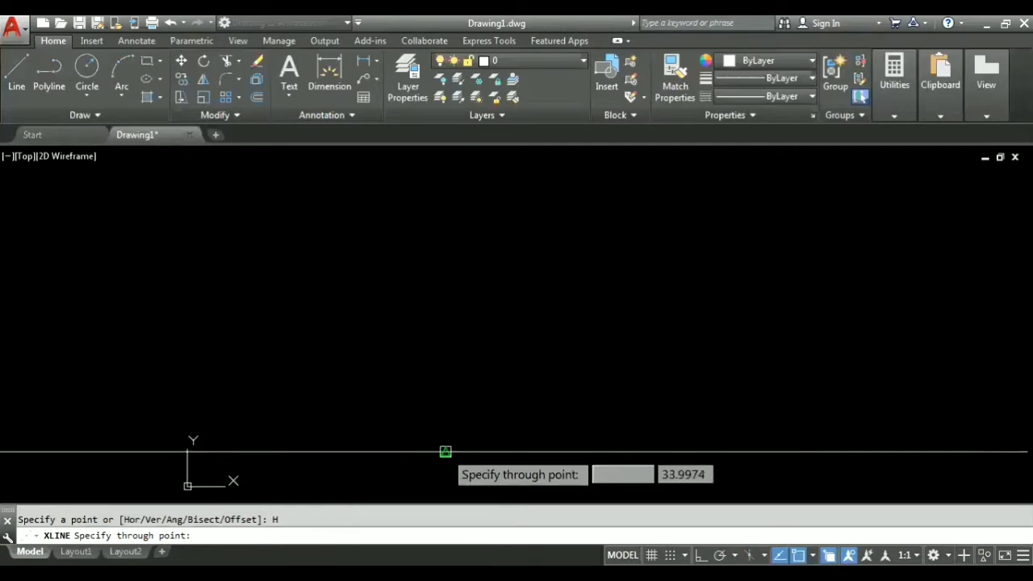
# Place eight horizontal construction lines at different heights and end XLINE.
pyautogui.click(445, 451)
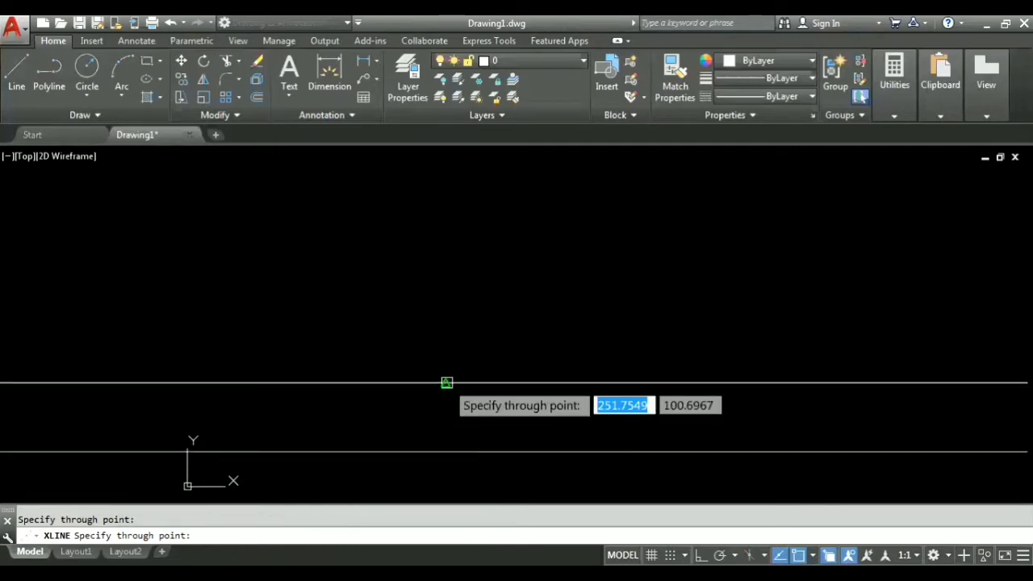
pyautogui.click(446, 383)
pyautogui.click(445, 316)
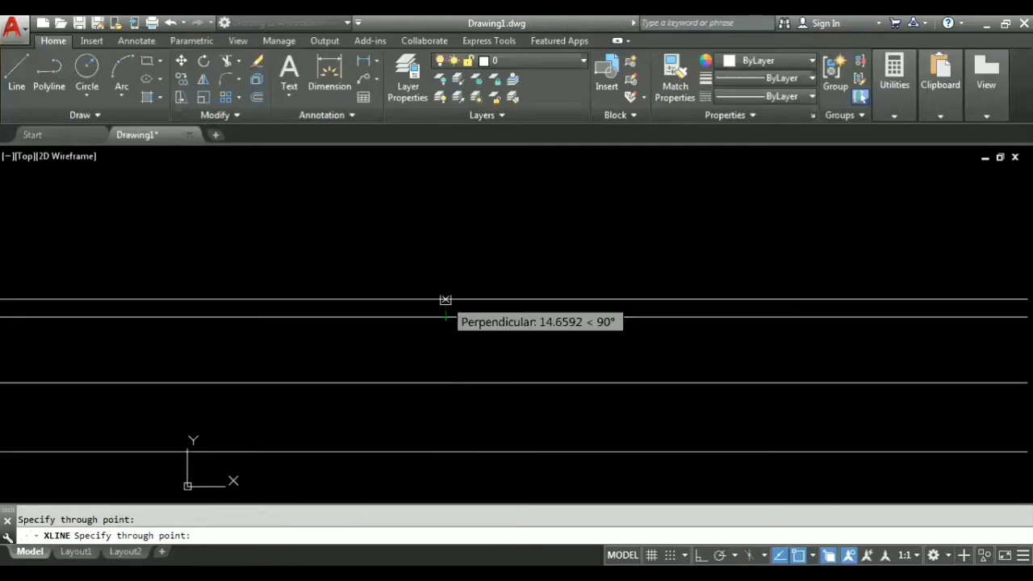
pyautogui.click(446, 216)
pyautogui.click(534, 260)
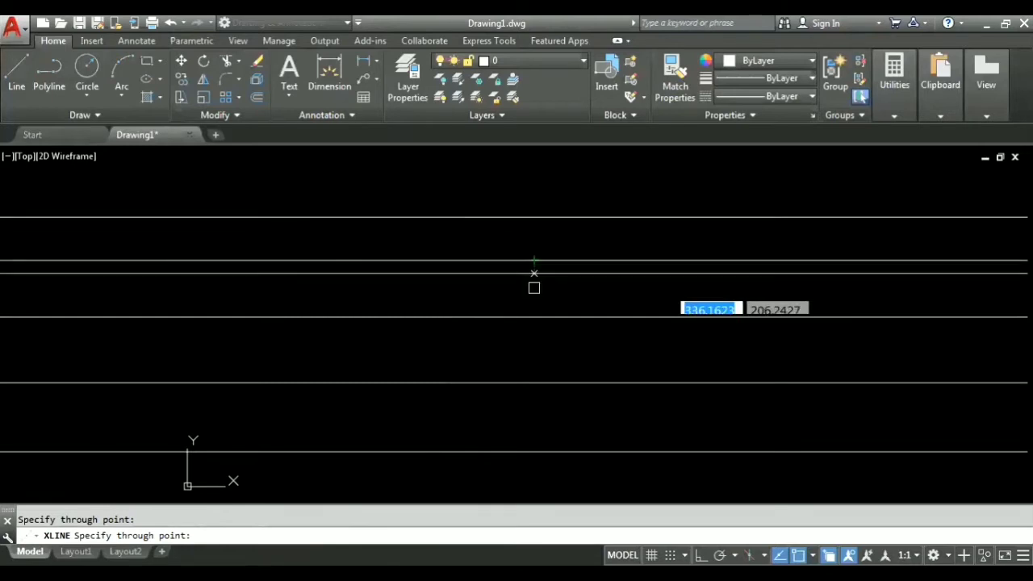
pyautogui.click(530, 354)
pyautogui.click(521, 418)
pyautogui.click(473, 281)
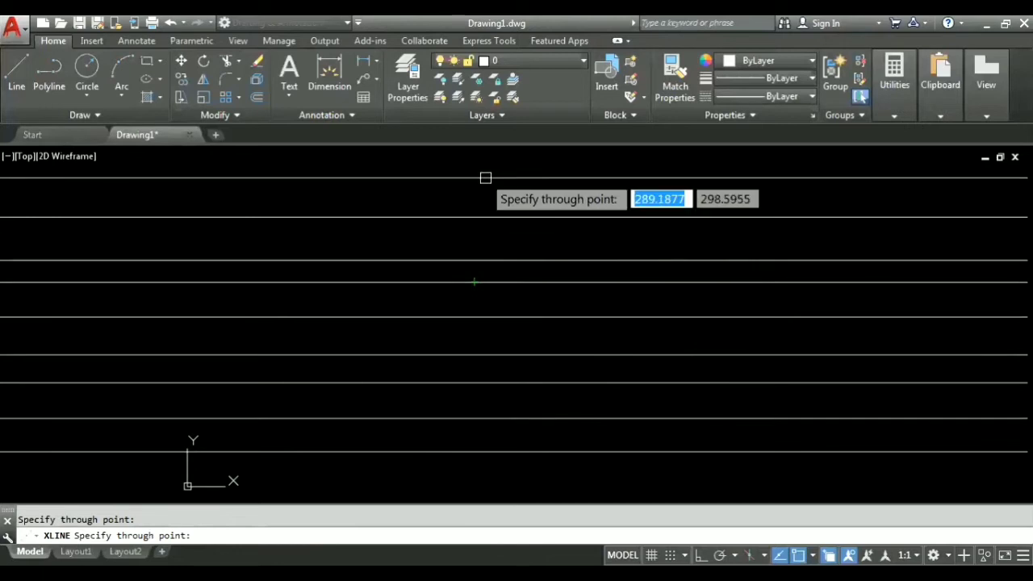
pyautogui.press('Return')
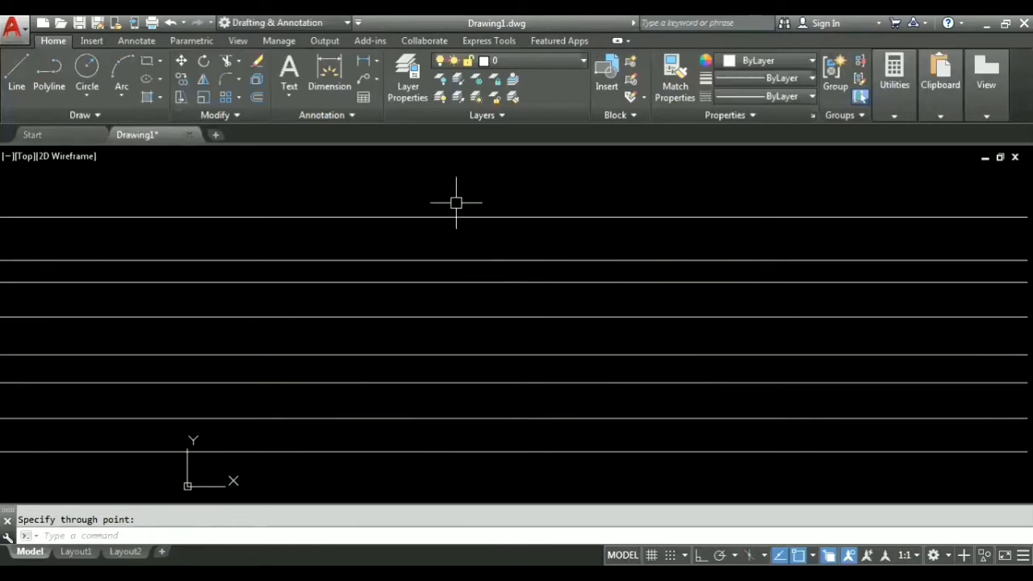
# Start XLINE with the V (vertical) option.
pyautogui.write('x')
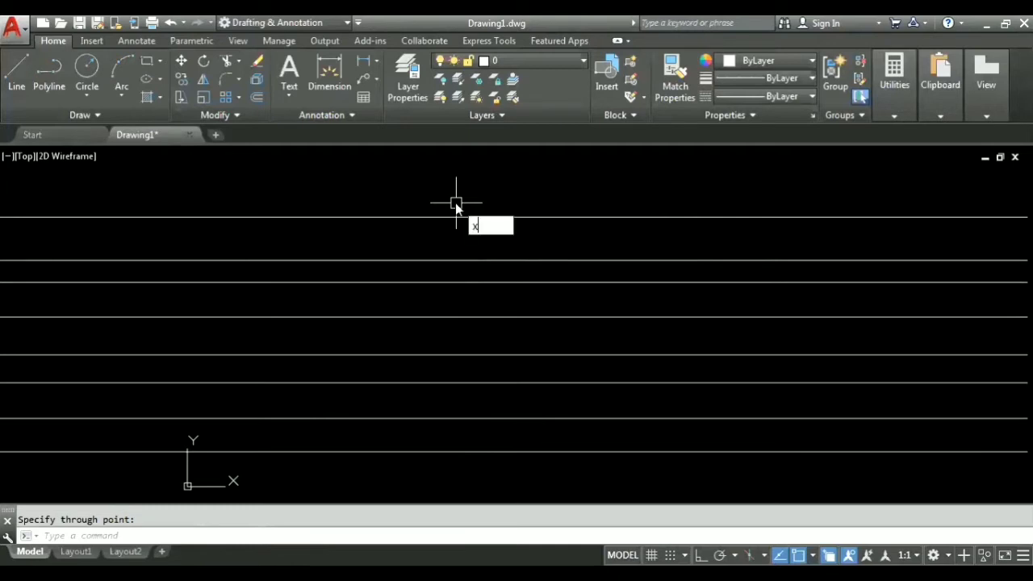
pyautogui.write('l')
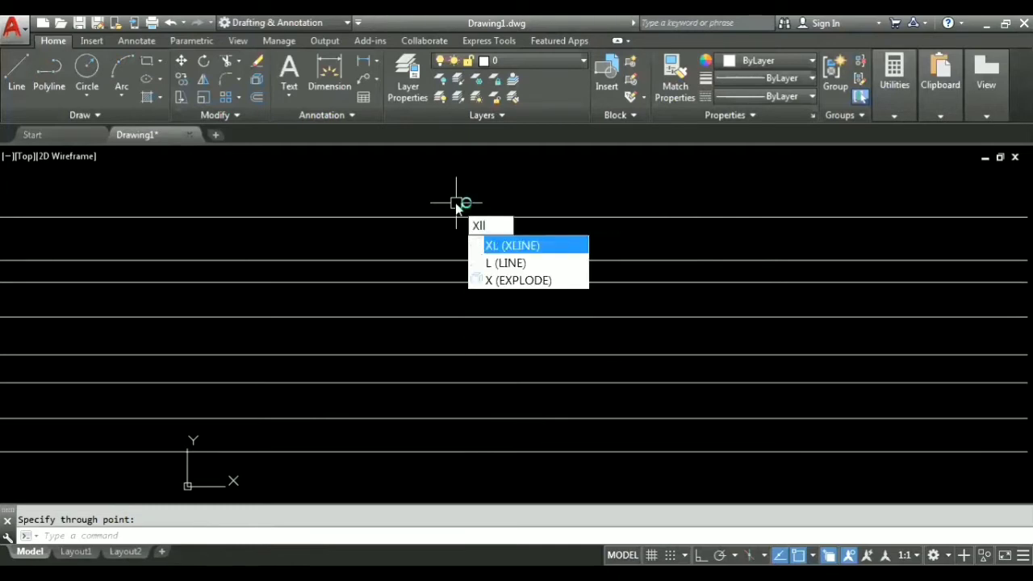
pyautogui.write('l')
pyautogui.press('BackSpace')
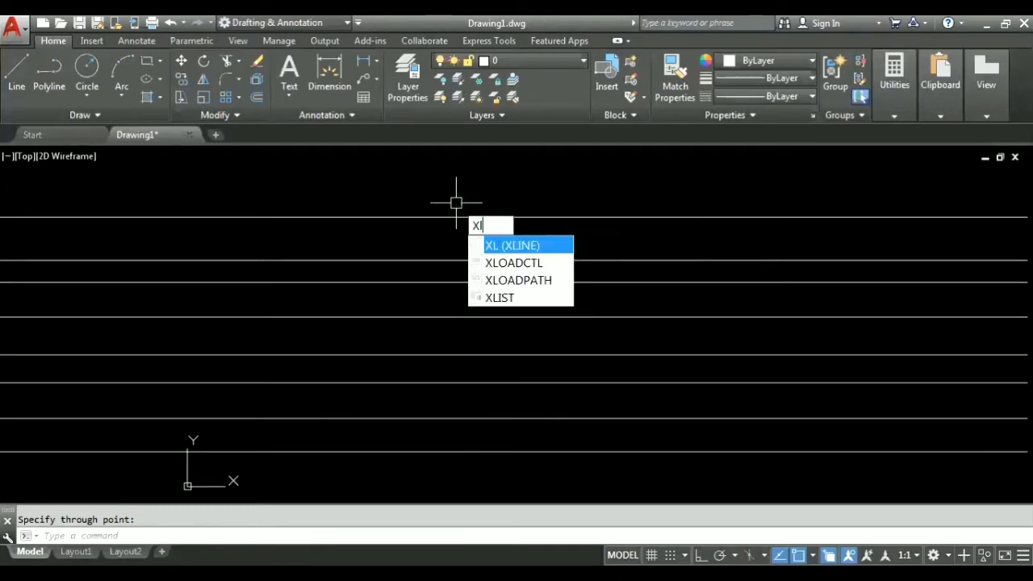
pyautogui.press('Return')
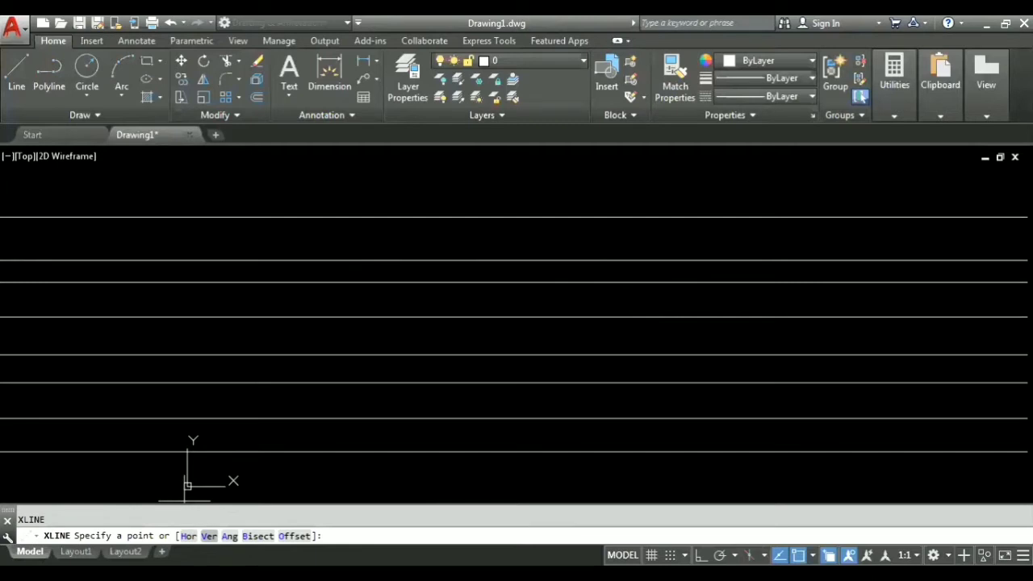
pyautogui.write('V')
pyautogui.press('Return')
# Place five evenly spaced vertical construction lines across the horizontal ones.
pyautogui.click(368, 295)
pyautogui.click(433, 297)
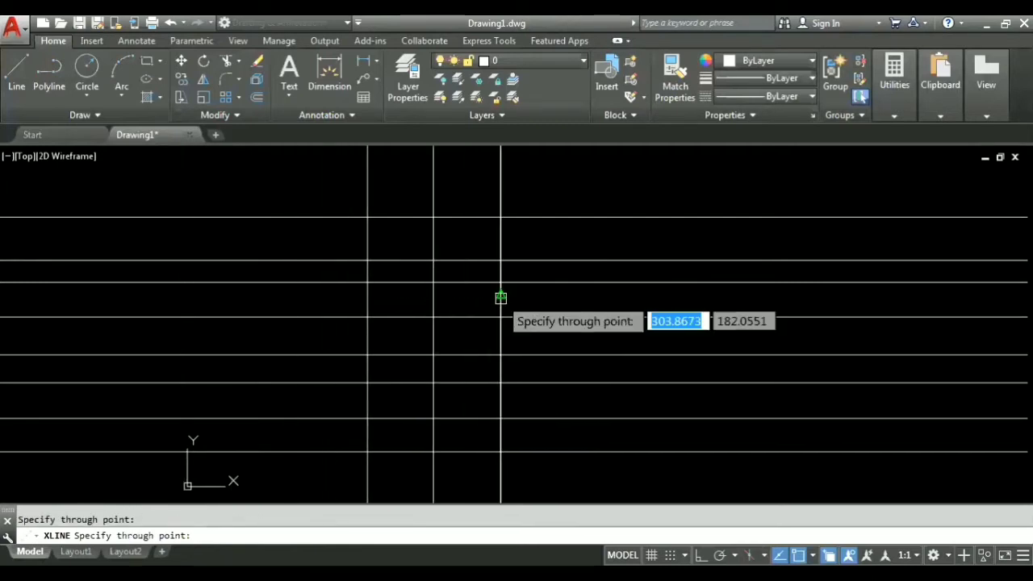
pyautogui.click(500, 296)
pyautogui.click(568, 297)
pyautogui.click(635, 300)
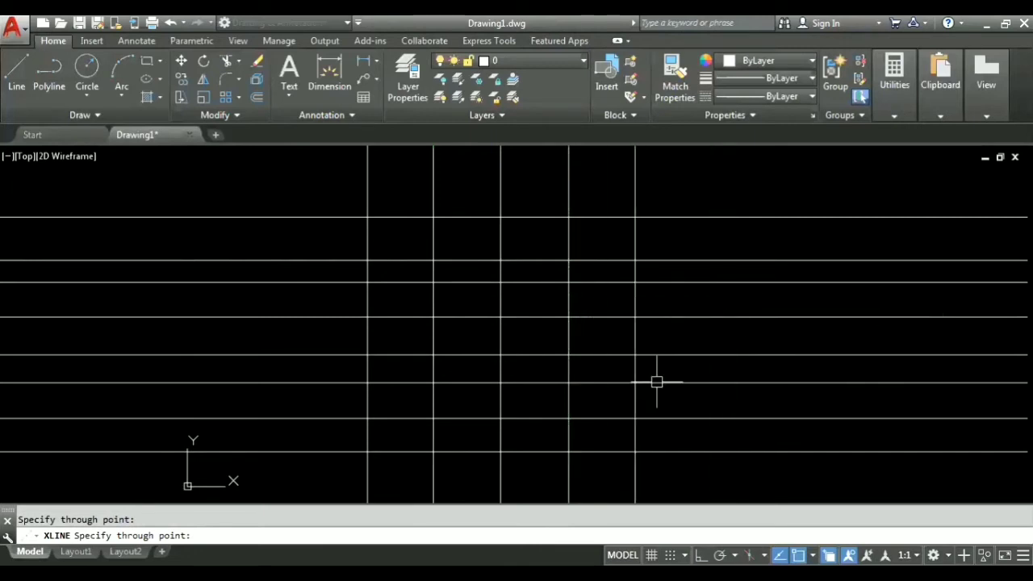
pyautogui.press('Escape')
# Erase all 13 construction lines with a crossing window.
pyautogui.click(692, 460)
pyautogui.click(325, 204)
pyautogui.press('Delete')
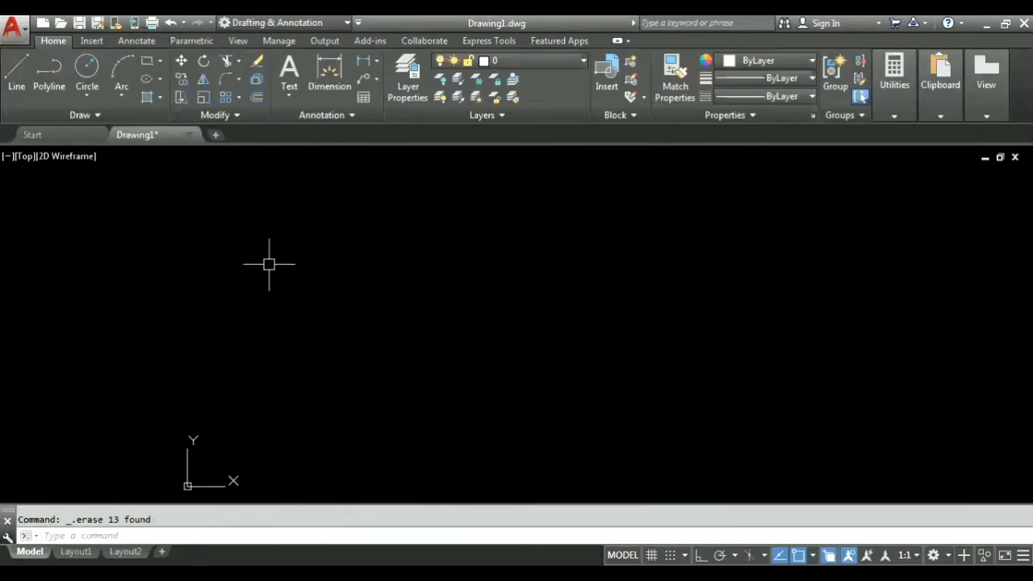
# Start XLINE with the Ang option set to 30°.
pyautogui.write('xl')
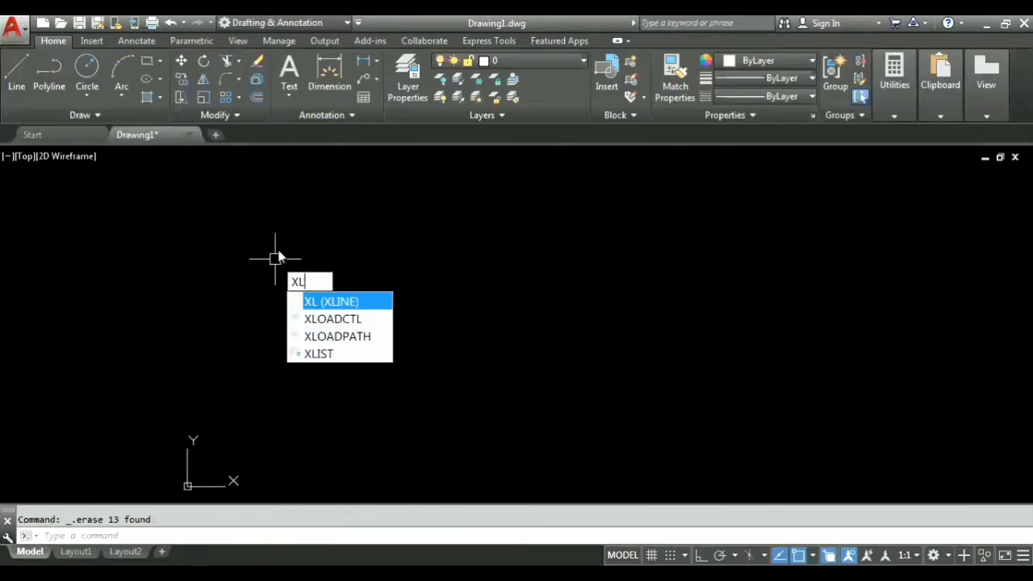
pyautogui.press('Return')
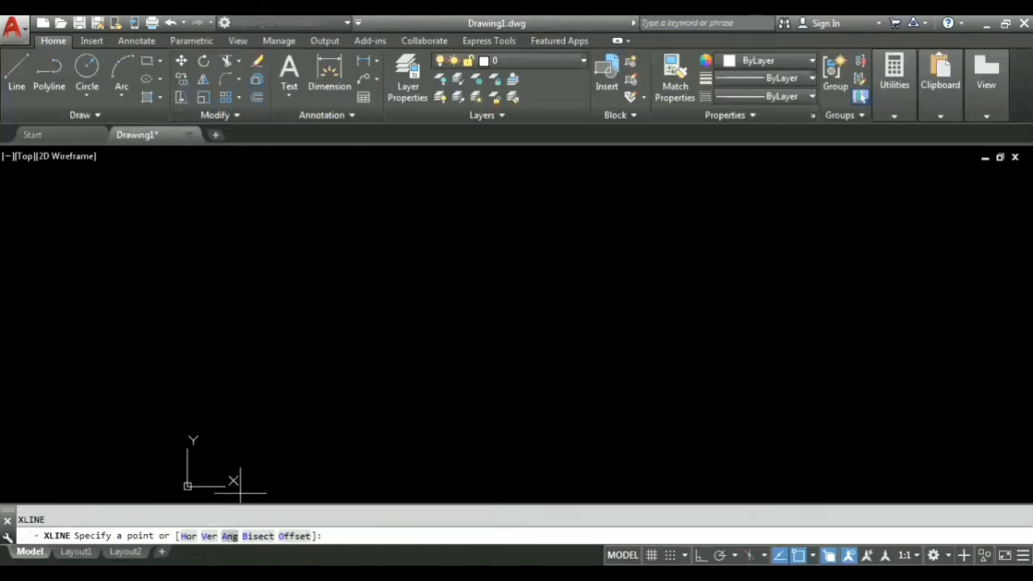
pyautogui.click(230, 536)
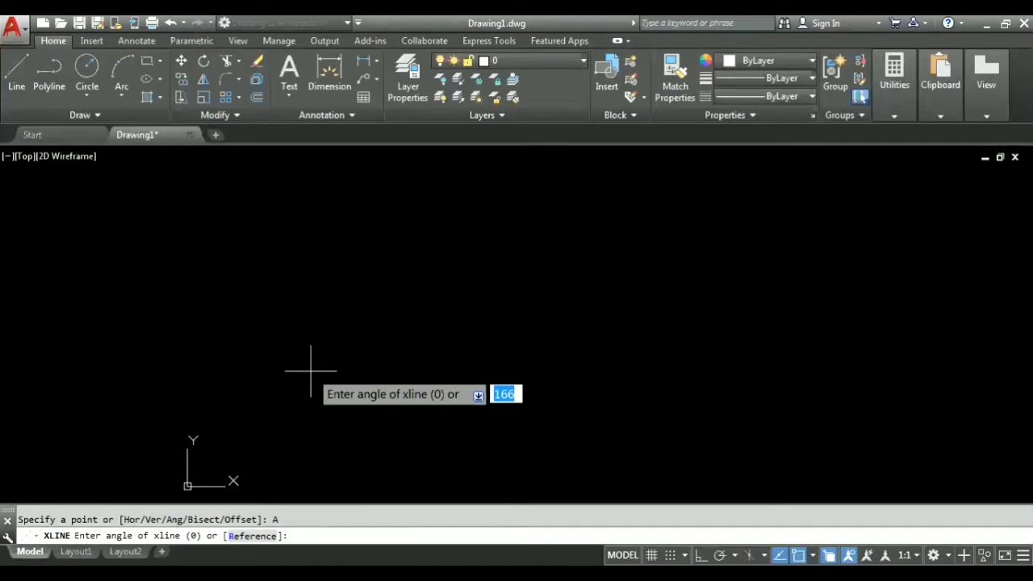
pyautogui.write('30')
pyautogui.press('Return')
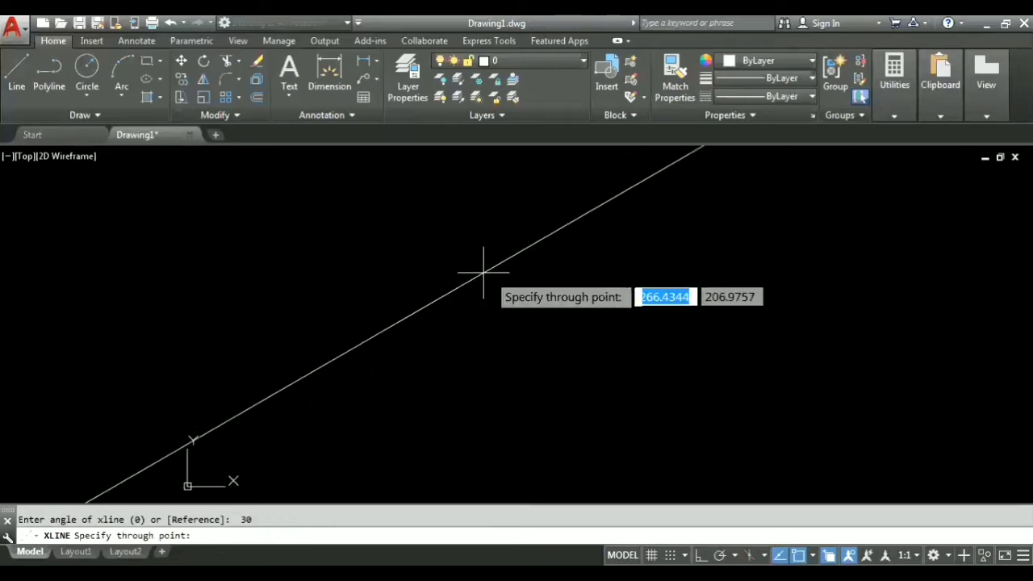
# Place seven parallel 30° construction lines at different positions.
pyautogui.click(385, 241)
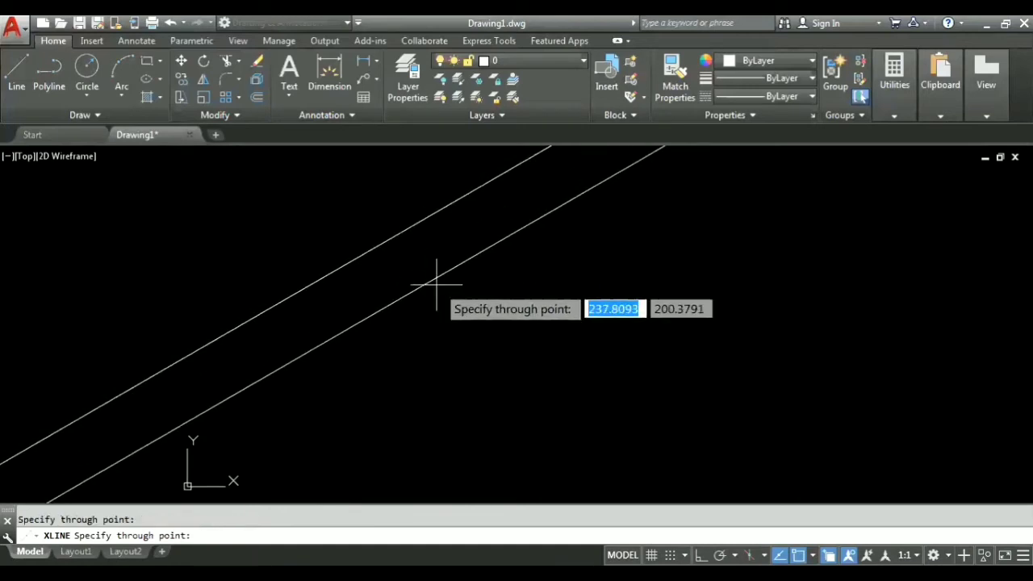
pyautogui.click(437, 286)
pyautogui.click(492, 361)
pyautogui.click(556, 430)
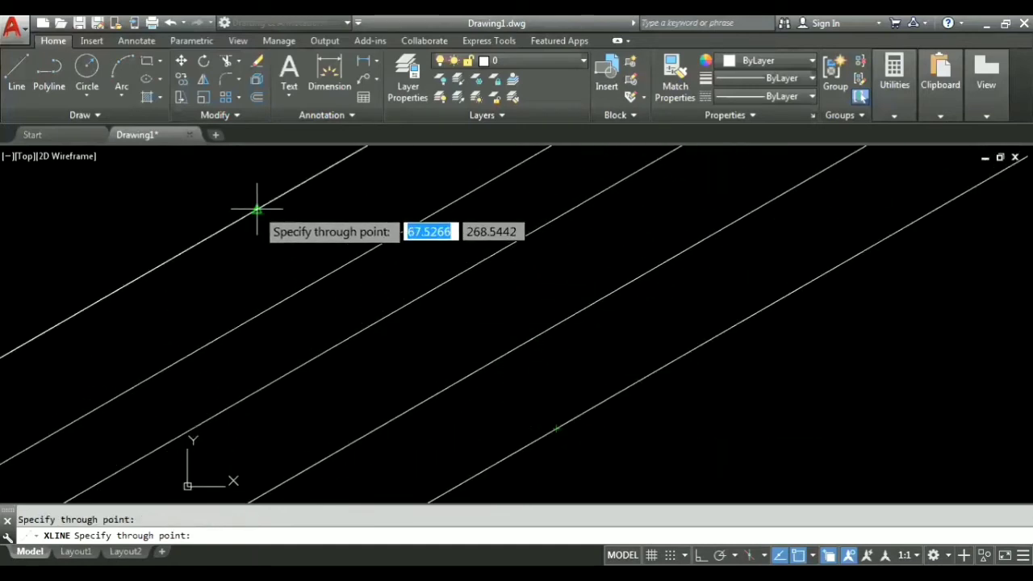
pyautogui.click(257, 208)
pyautogui.click(740, 442)
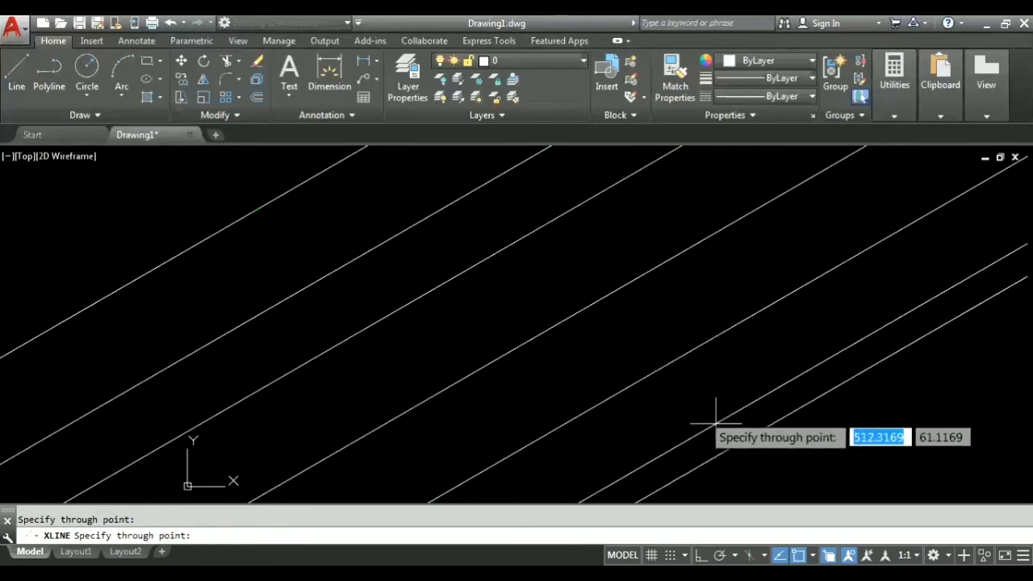
pyautogui.click(612, 352)
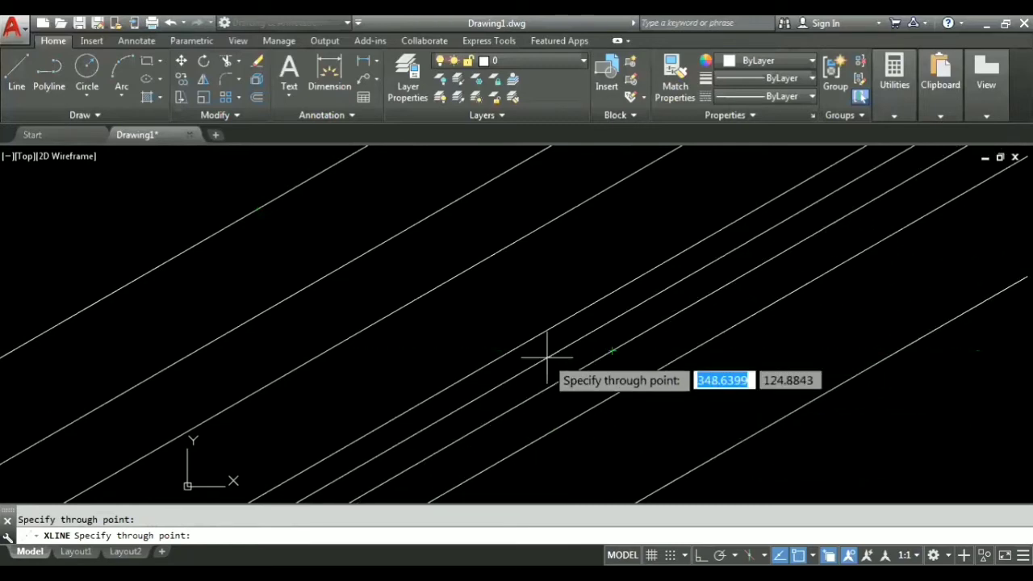
pyautogui.press('Return')
# Erase all seven angled construction lines with a crossing window.
pyautogui.click(834, 449)
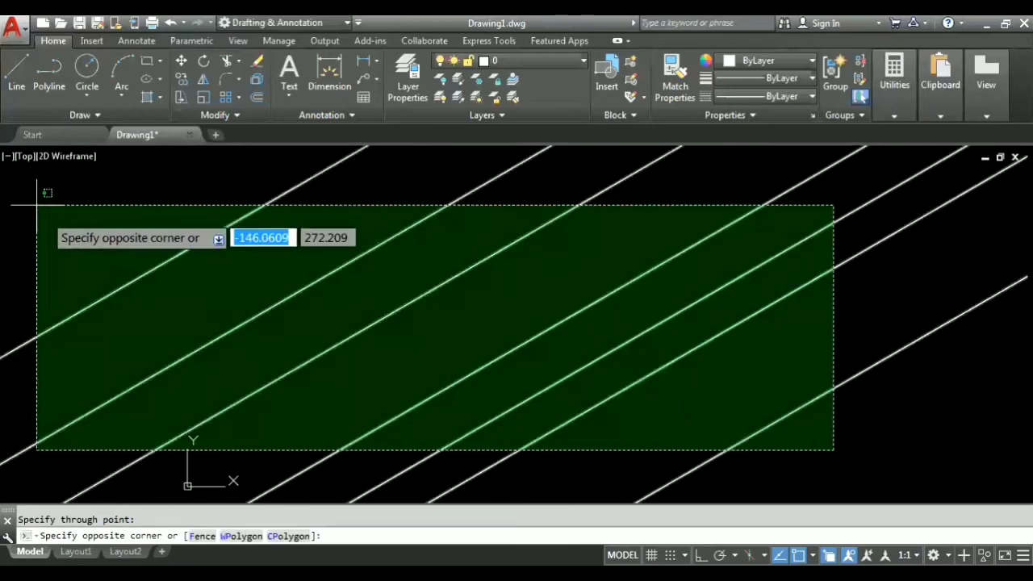
pyautogui.click(57, 222)
pyautogui.press('Delete')
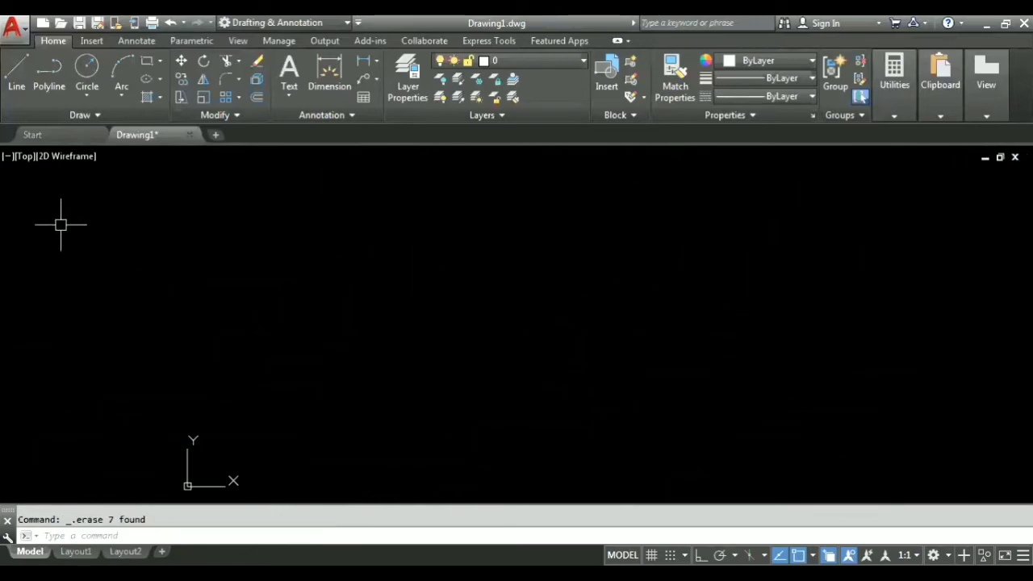
# Start and cancel XLINE, then begin a line and abandon it.
pyautogui.write('XL')
pyautogui.press('Return')
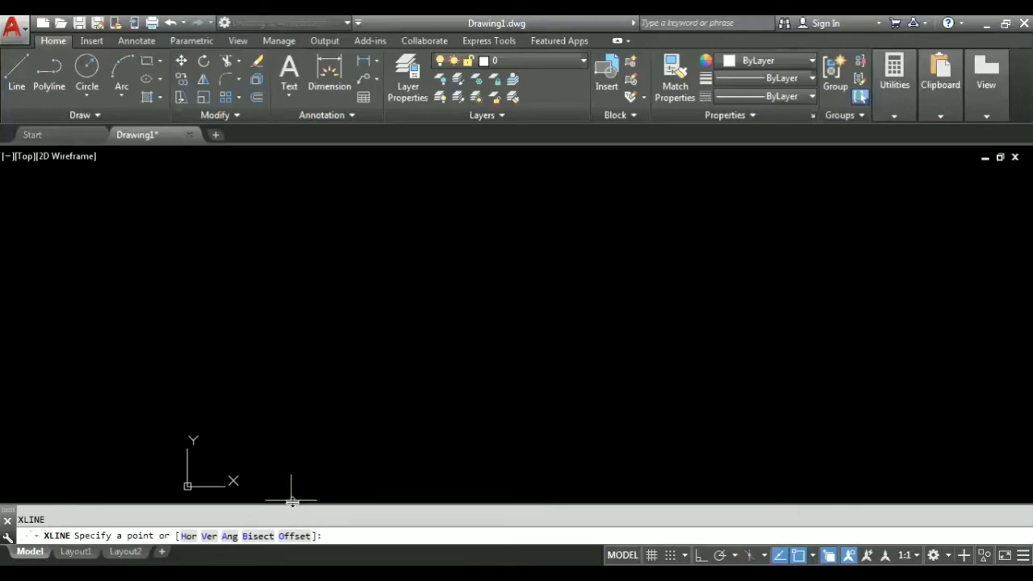
pyautogui.press('Escape')
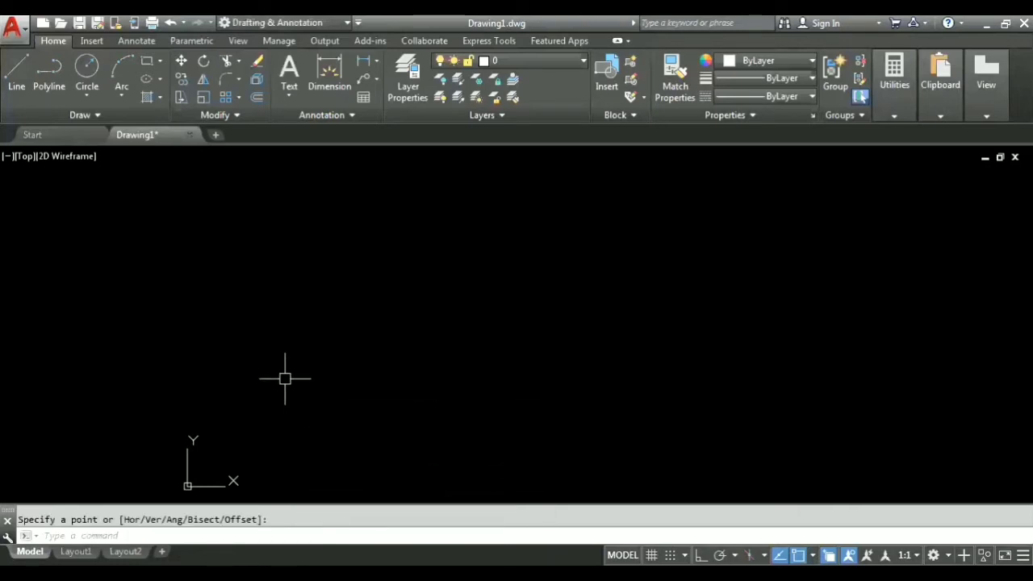
pyautogui.write('l')
pyautogui.press('Return')
pyautogui.click(365, 208)
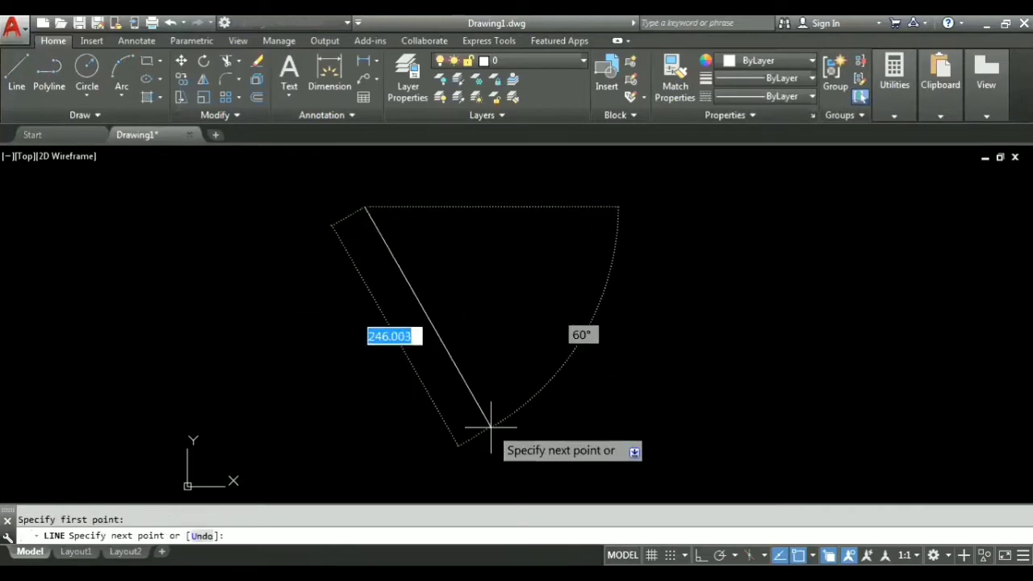
pyautogui.press('Escape')
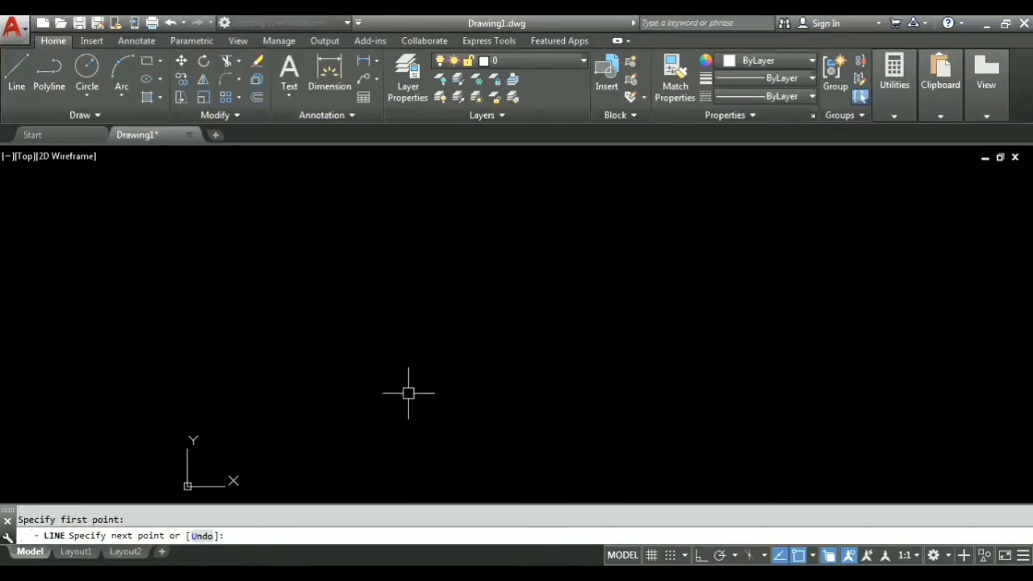
# Draw a horizontal line with Ortho on.
pyautogui.write('l')
pyautogui.press('Return')
pyautogui.click(635, 410)
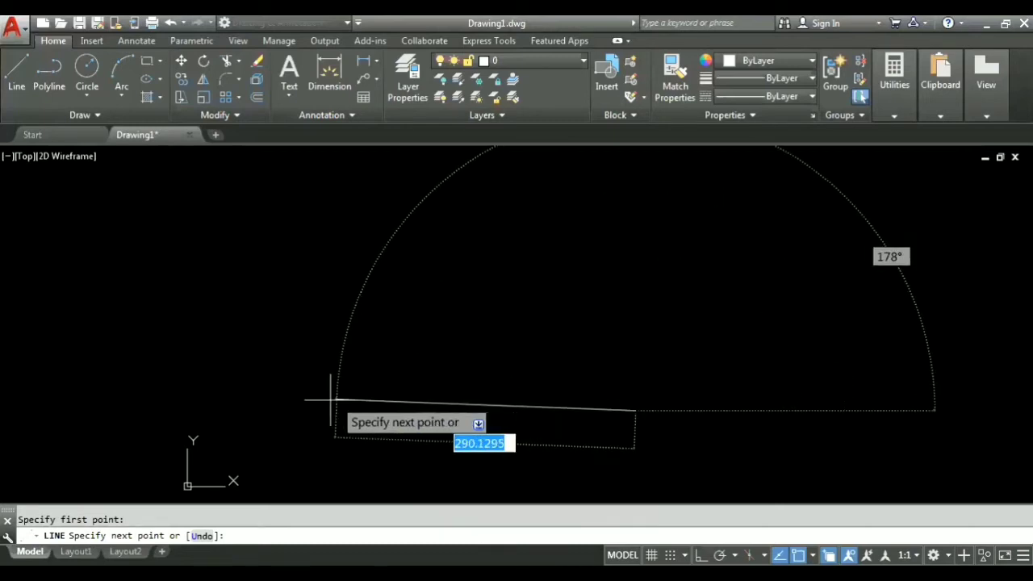
pyautogui.press('F8')
pyautogui.click(337, 411)
pyautogui.press('Return')
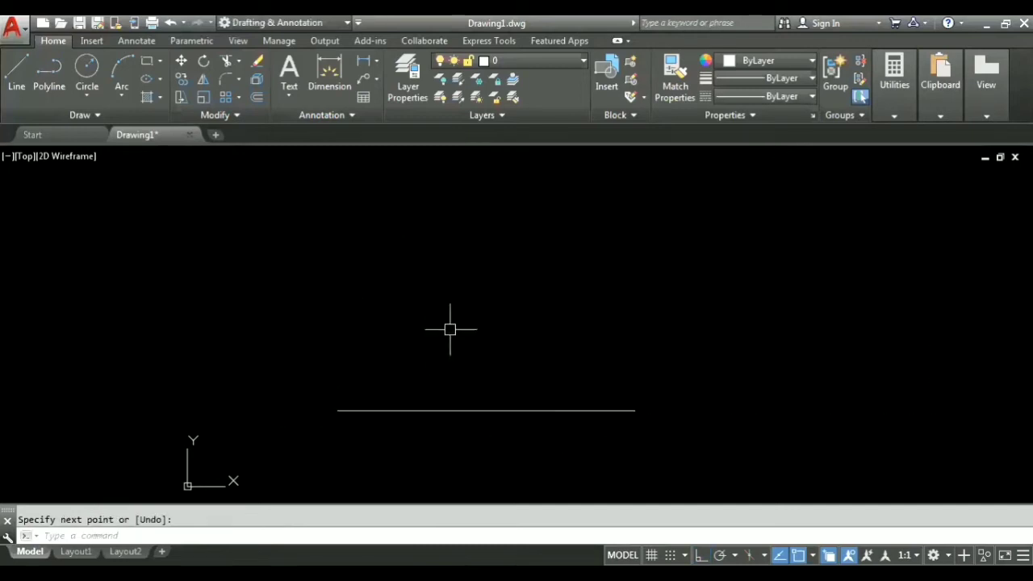
# Draw a second line from the horizontal line's left end at a <60 angle.
pyautogui.write('l')
pyautogui.press('Return')
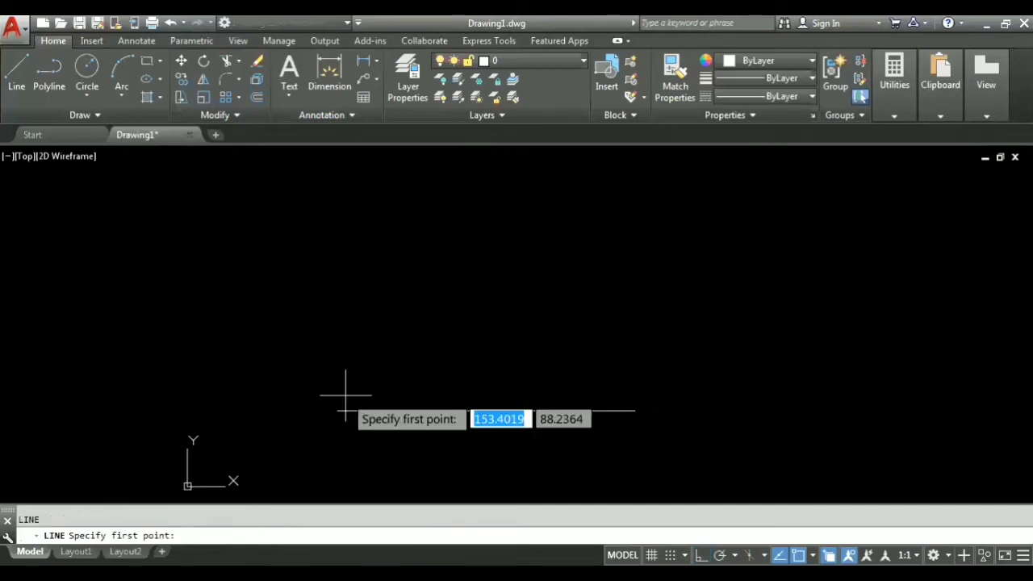
pyautogui.click(337, 411)
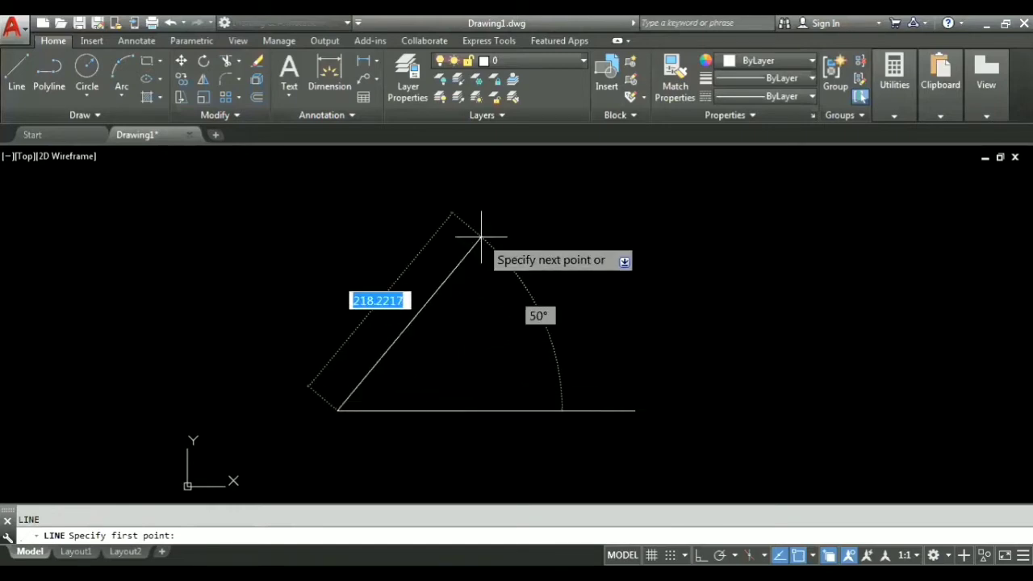
pyautogui.press('F8')
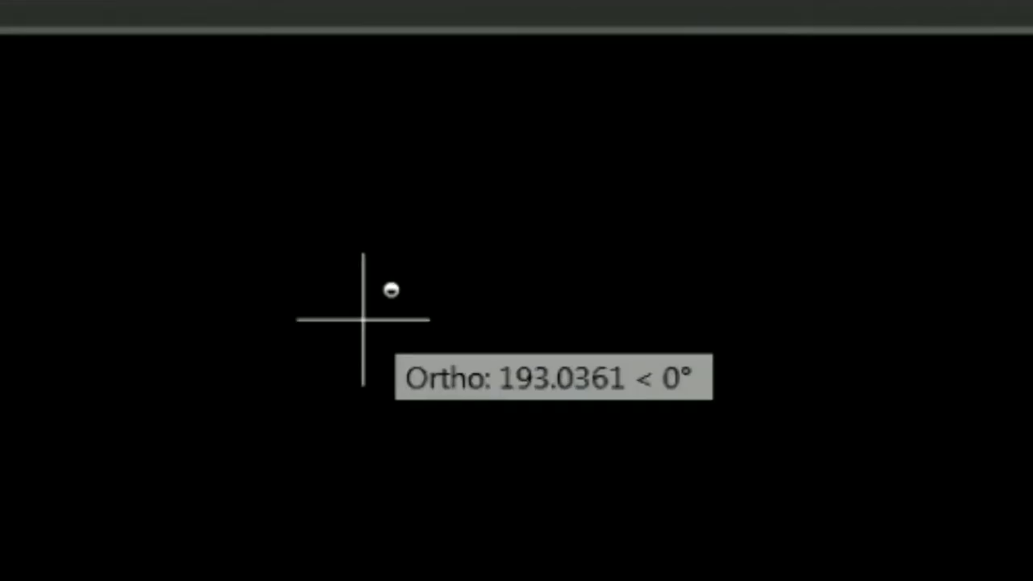
pyautogui.write('<')
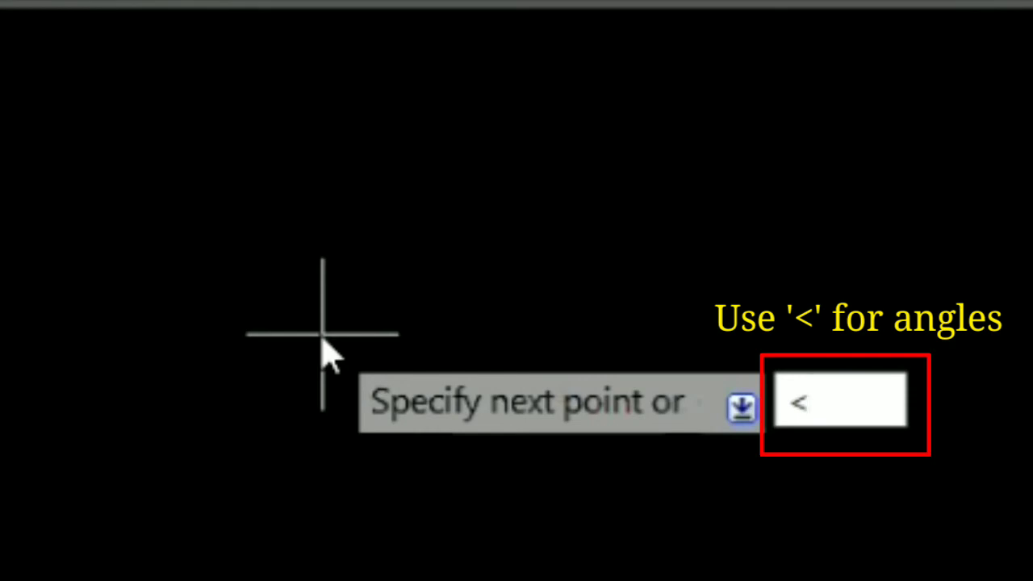
pyautogui.write('60')
pyautogui.press('Return')
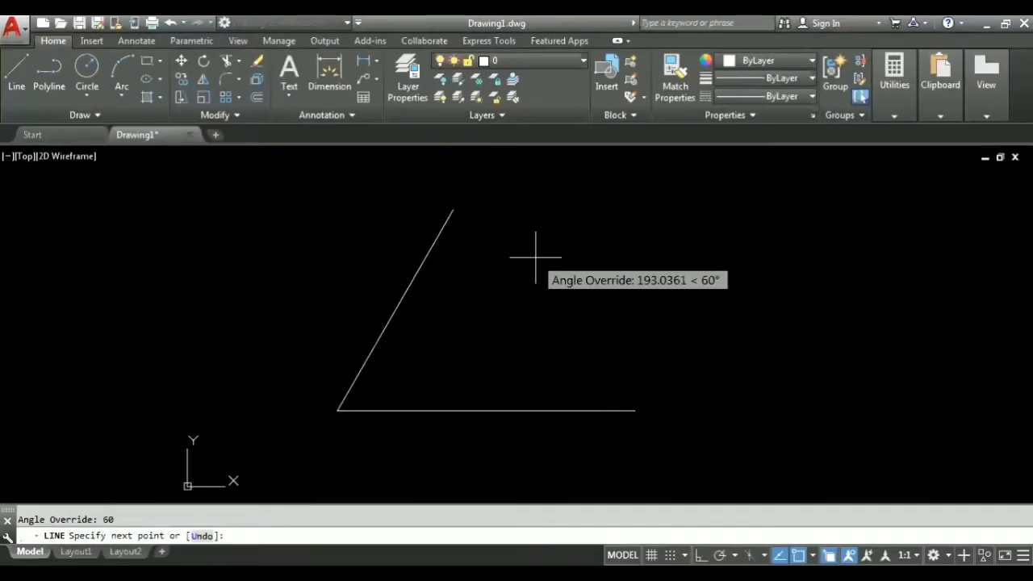
pyautogui.moveTo(483, 263); pyautogui.dragTo(463, 302, button='middle')
pyautogui.click(562, 291)
pyautogui.press('Return')
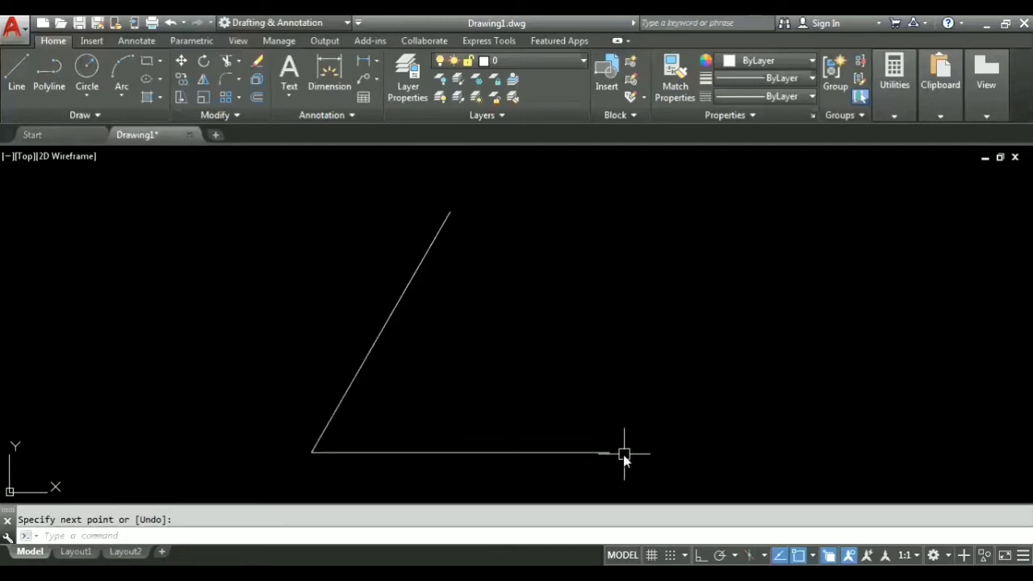
pyautogui.write('xl')
pyautogui.press('Return')
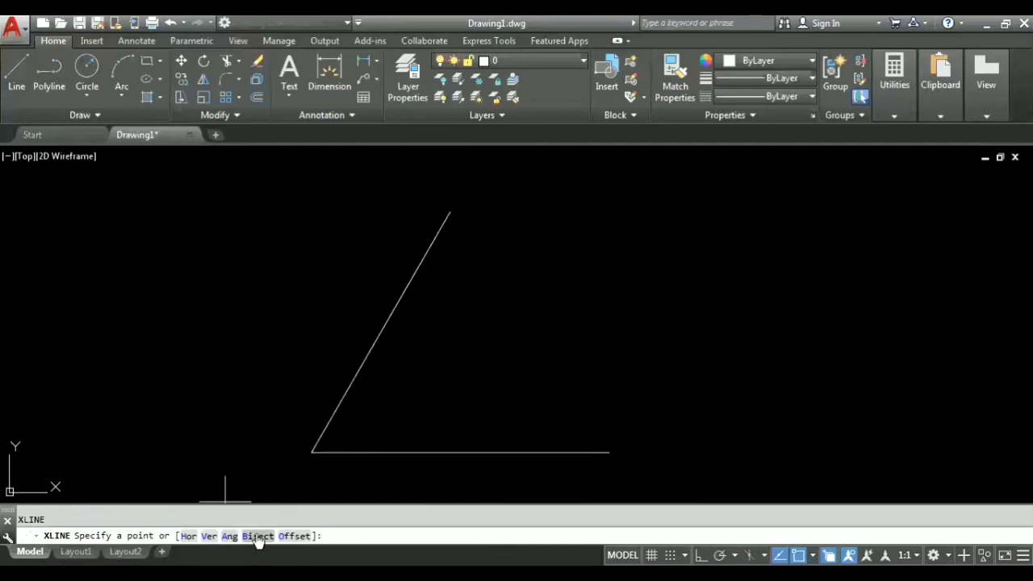
pyautogui.click(257, 536)
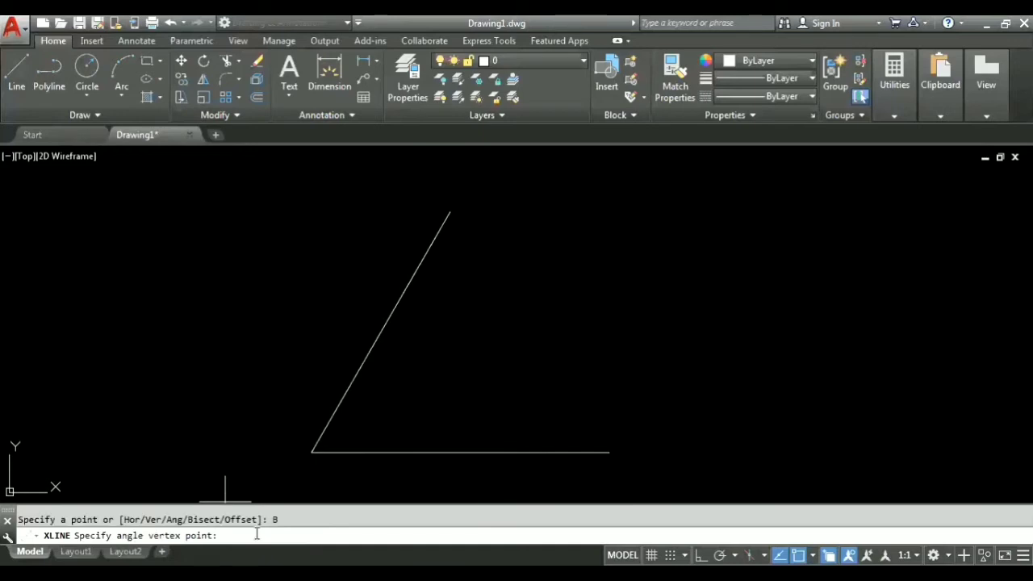
pyautogui.click(312, 452)
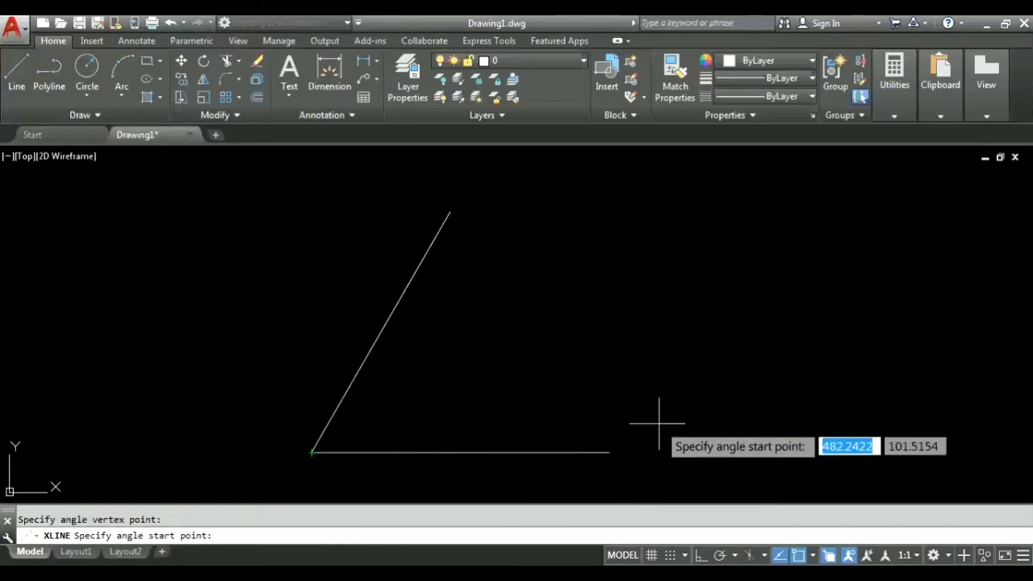
pyautogui.click(609, 452)
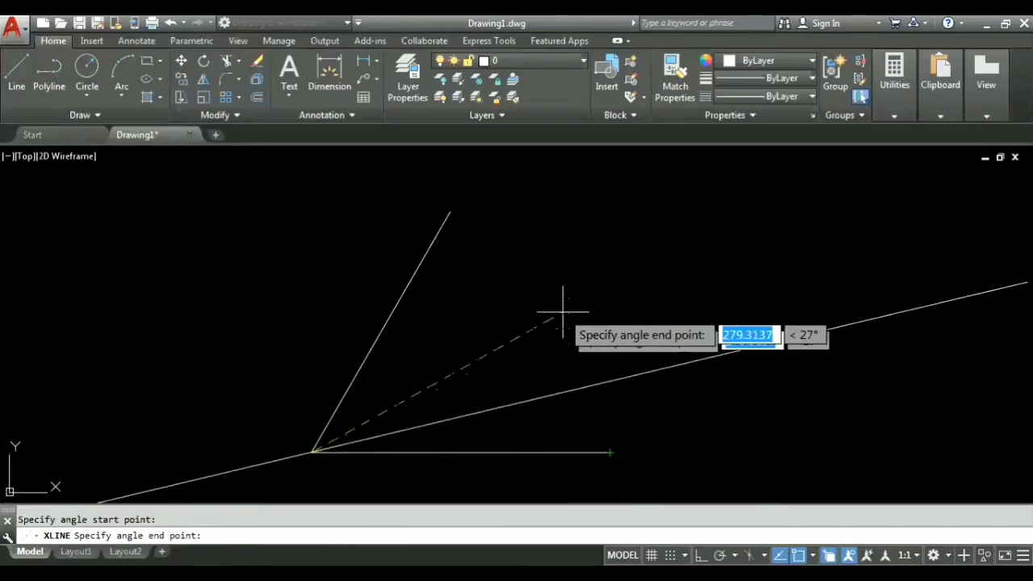
pyautogui.click(450, 212)
pyautogui.press('Escape')
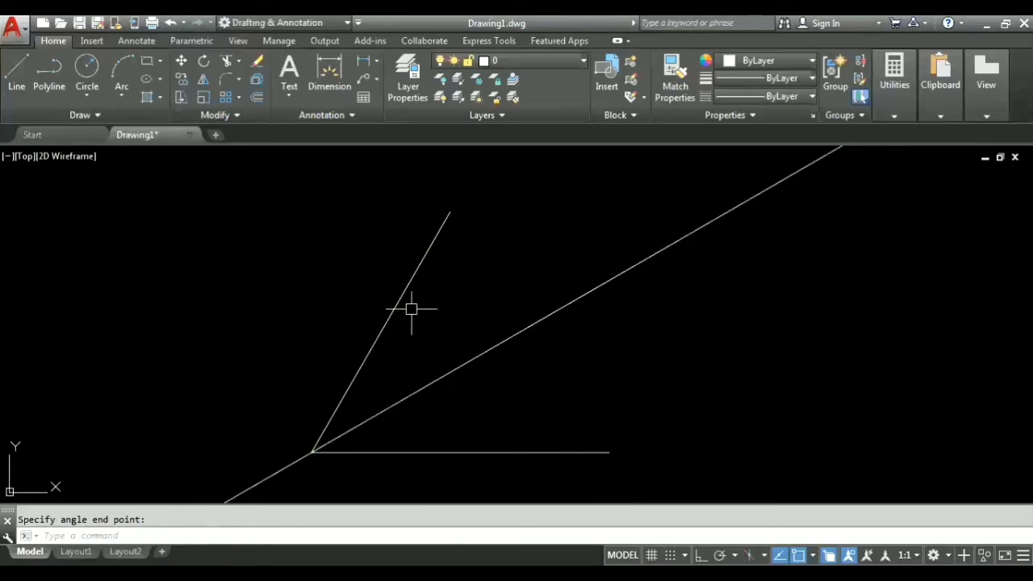
pyautogui.click(549, 317)
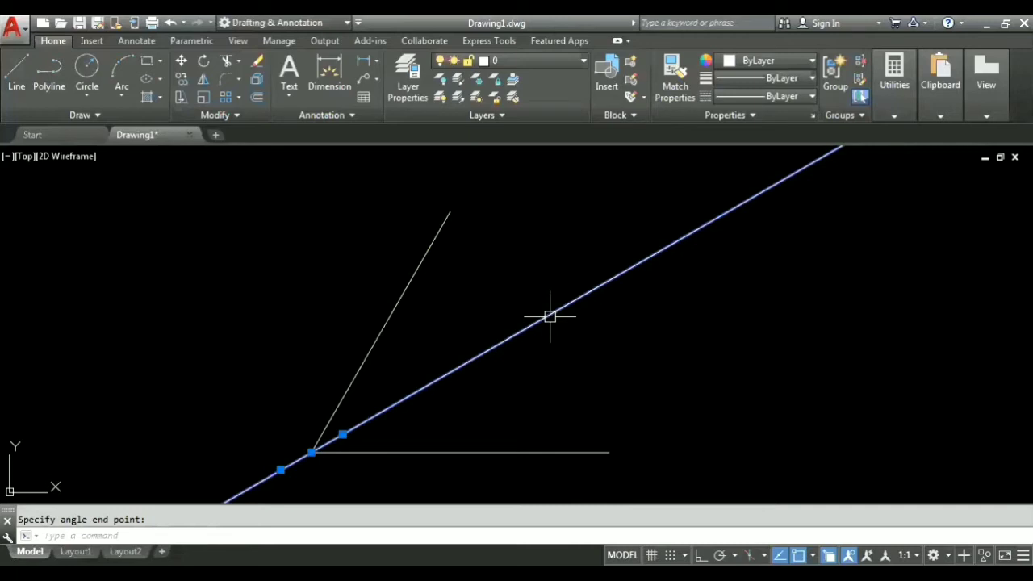
pyautogui.press('Delete')
# Erase the horizontal line with a selection window.
pyautogui.click(622, 465)
pyautogui.click(582, 431)
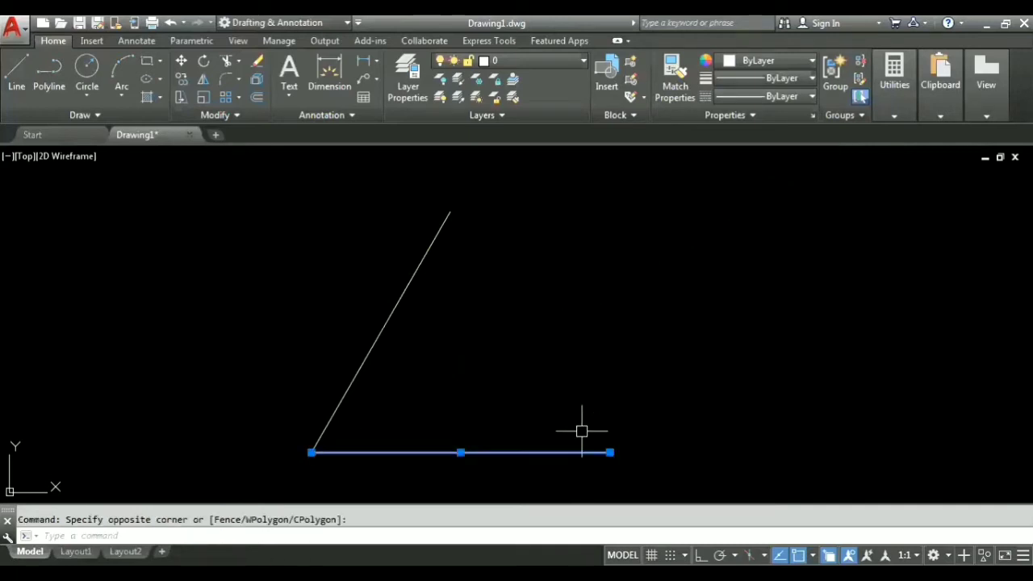
pyautogui.press('Delete')
# Start XLINE with the Offset option at a distance of 2.
pyautogui.write('XL')
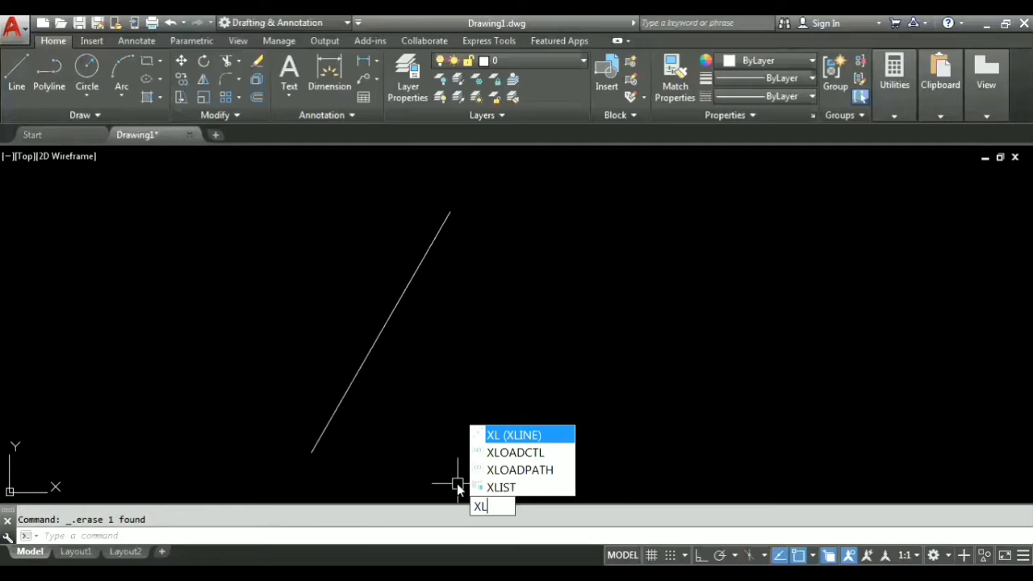
pyautogui.press('Return')
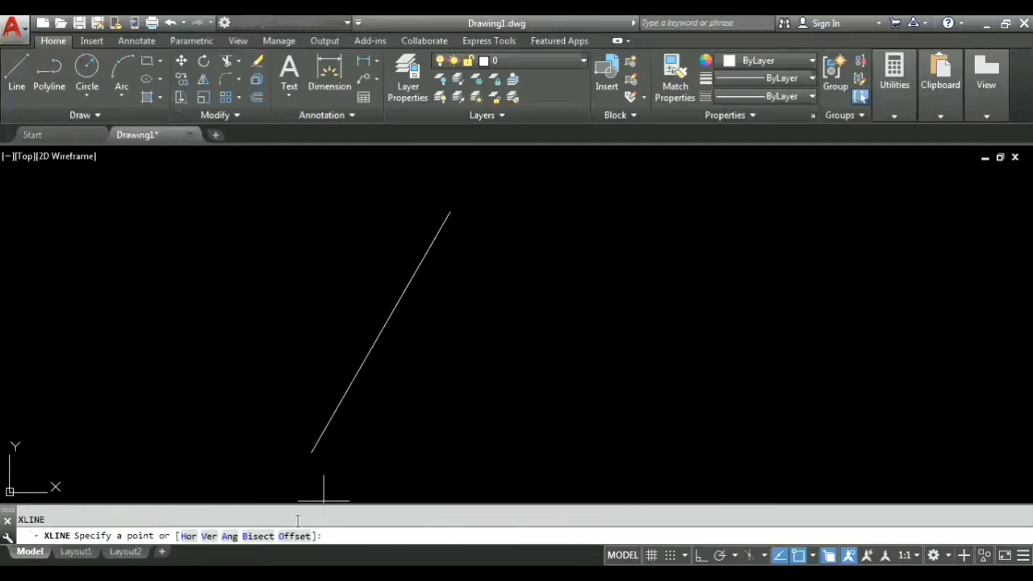
pyautogui.write('o')
pyautogui.press('Return')
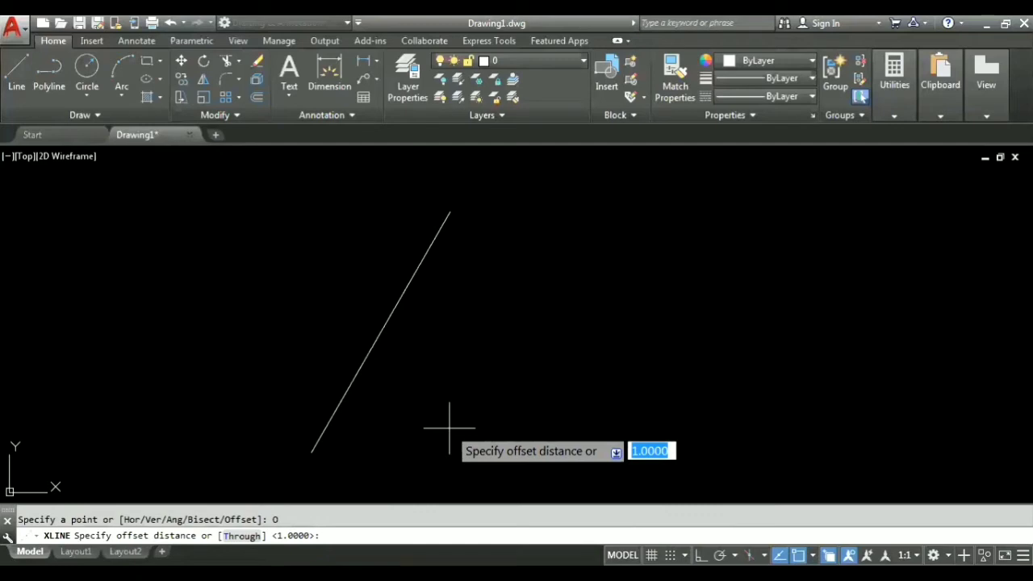
pyautogui.write('2')
pyautogui.press('Return')
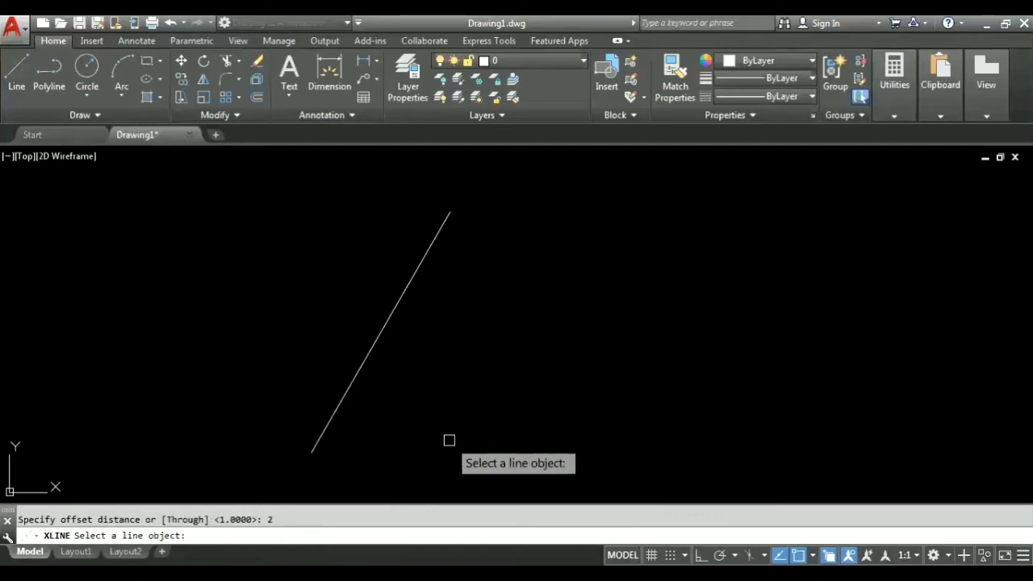
# Offset a construction line 2 units beside the slanted line.
pyautogui.click(375, 342)
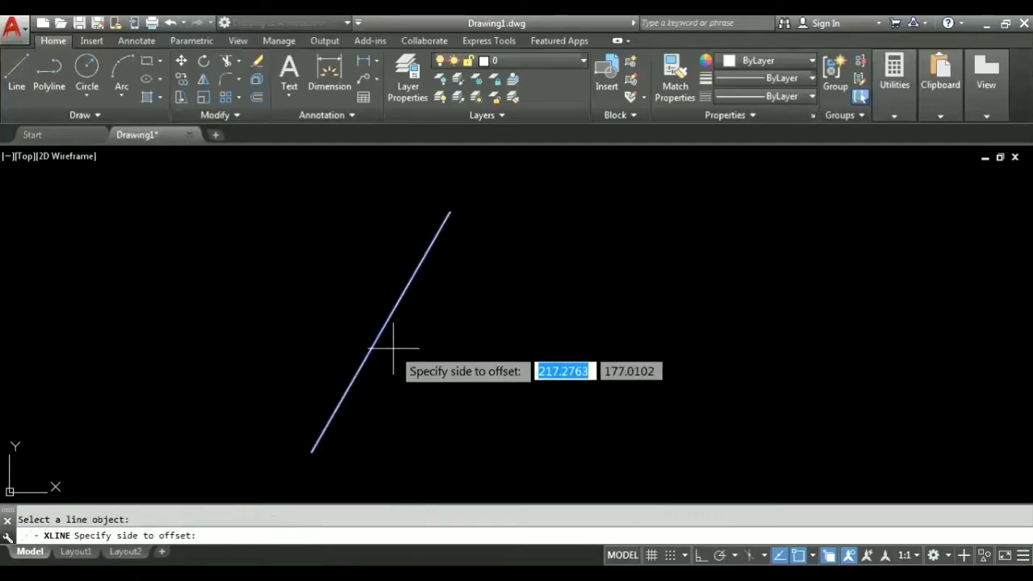
pyautogui.click(495, 377)
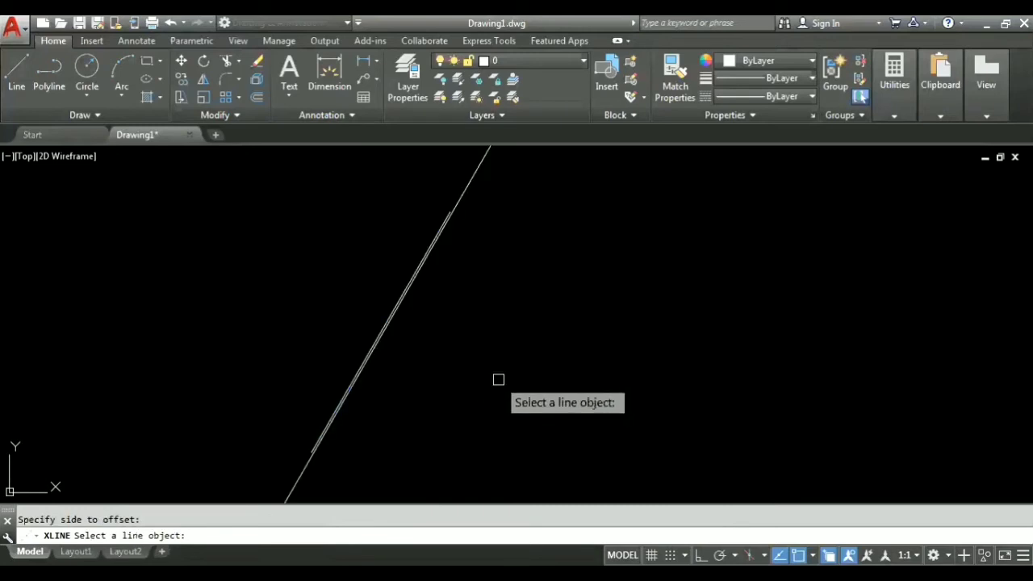
pyautogui.scroll(5, 333, 327)
pyautogui.scroll(4, 655, 340)
pyautogui.scroll(-4, 710, 352)
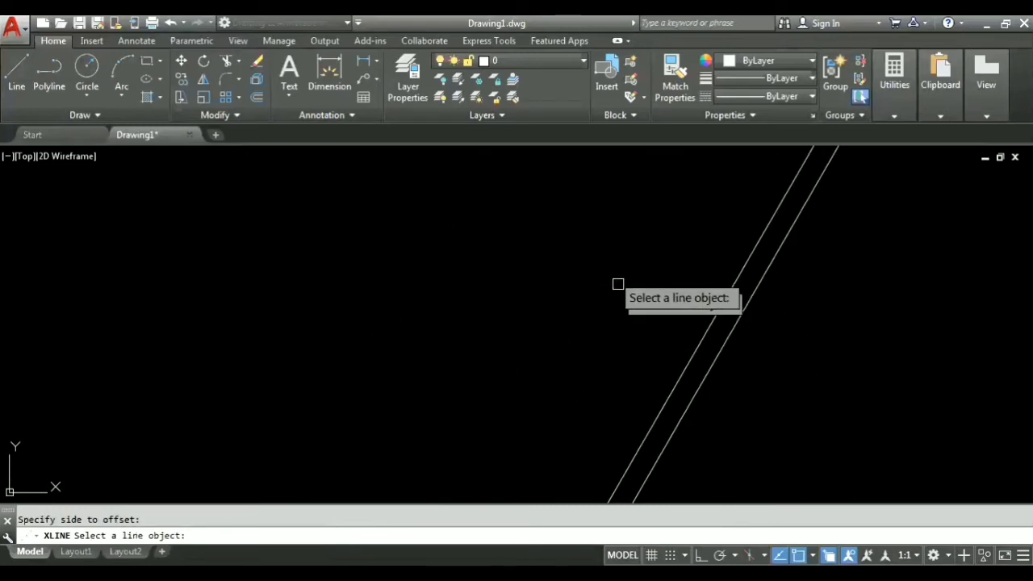
# Offset another construction line to the left of the left line, then end XLINE.
pyautogui.click(685, 304)
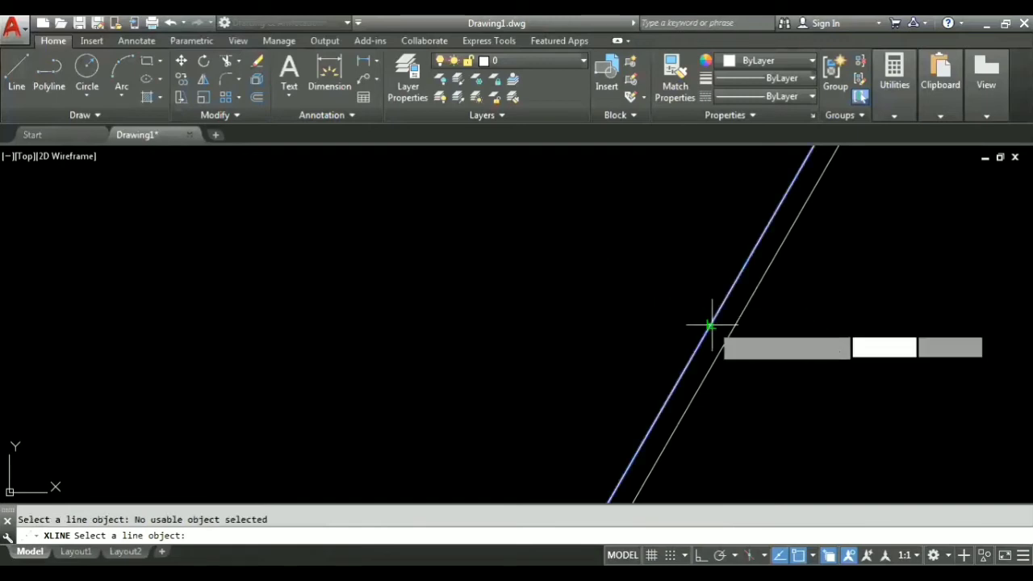
pyautogui.click(710, 326)
pyautogui.click(517, 285)
pyautogui.scroll(-3, 508, 287)
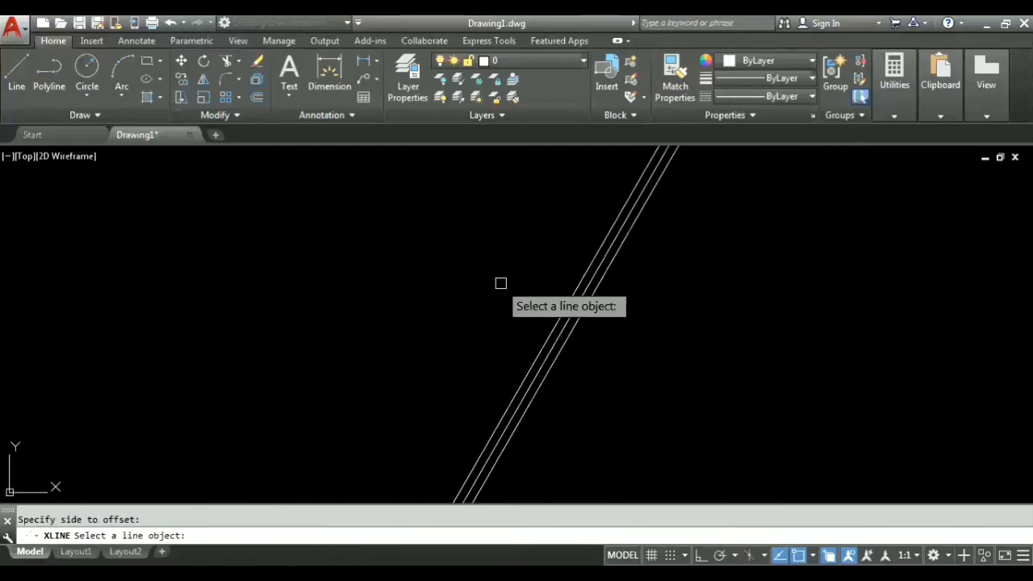
pyautogui.moveTo(500, 283); pyautogui.dragTo(441, 330, button='middle')
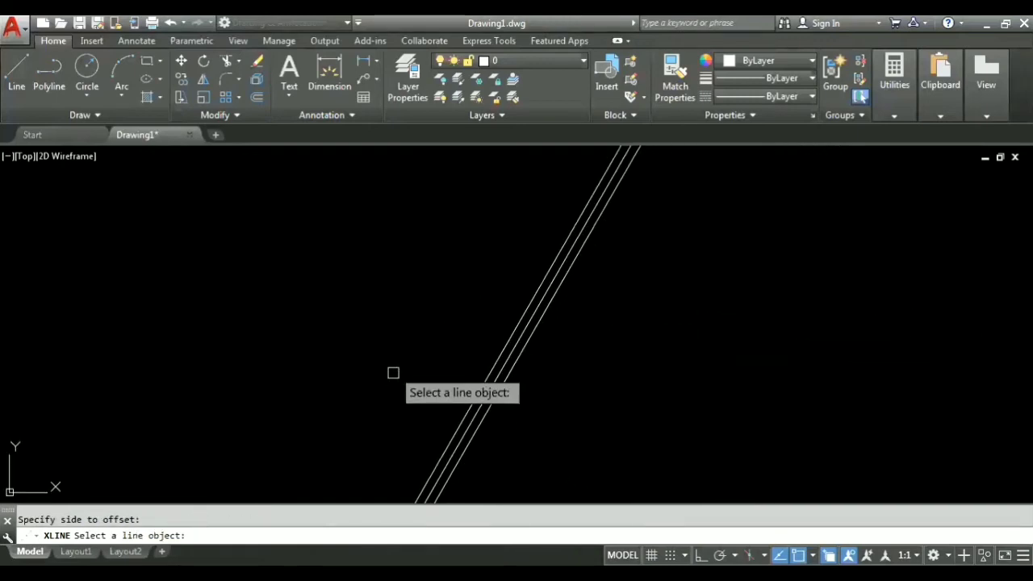
pyautogui.click(375, 326)
pyautogui.press('Escape')
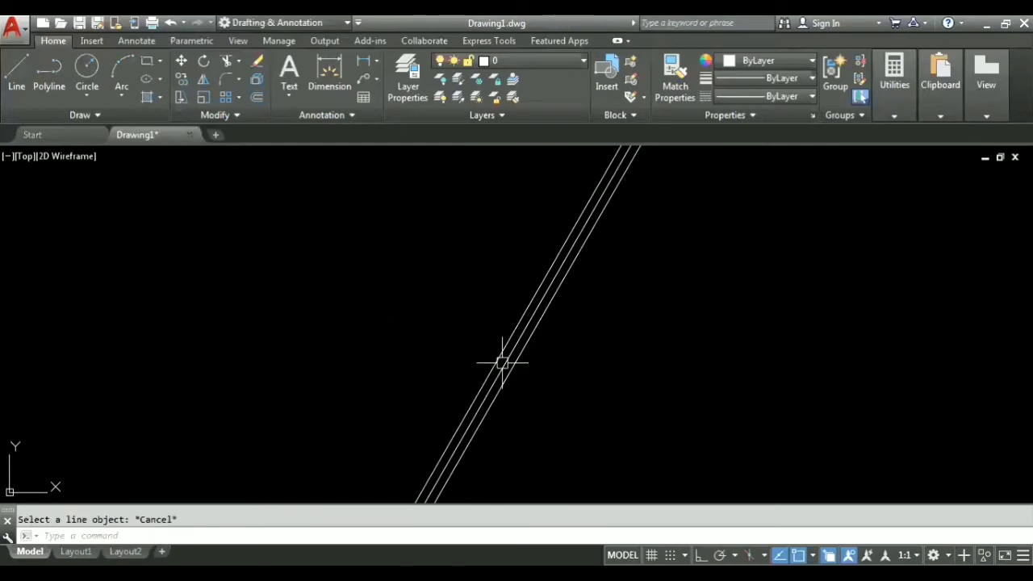
pyautogui.click(651, 392)
pyautogui.click(584, 374)
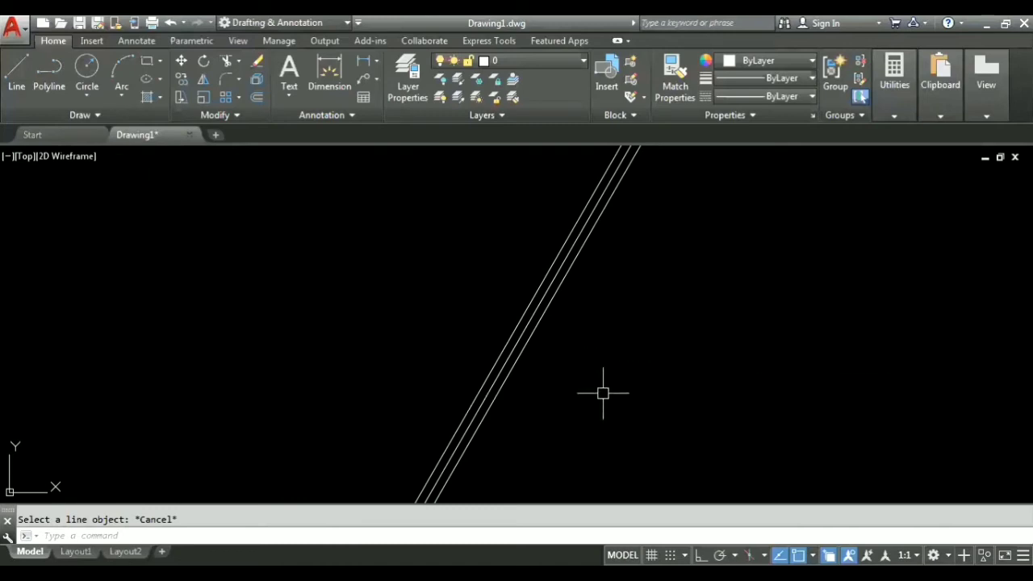
# Undo the earlier offsets and start XLINE Offset with a distance of 50.
pyautogui.hotkey('ctrl', 'z')
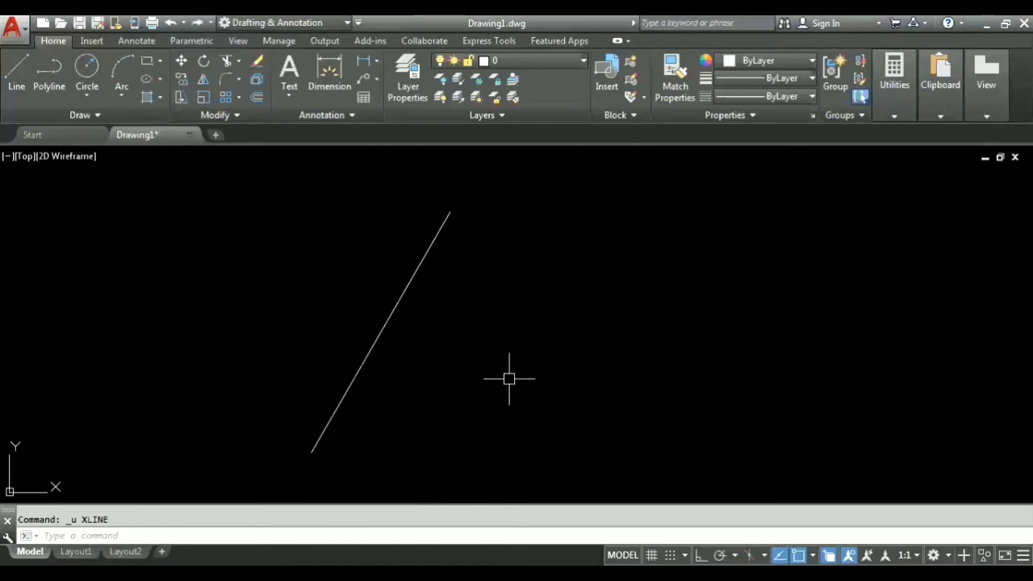
pyautogui.write('xl')
pyautogui.press('Return')
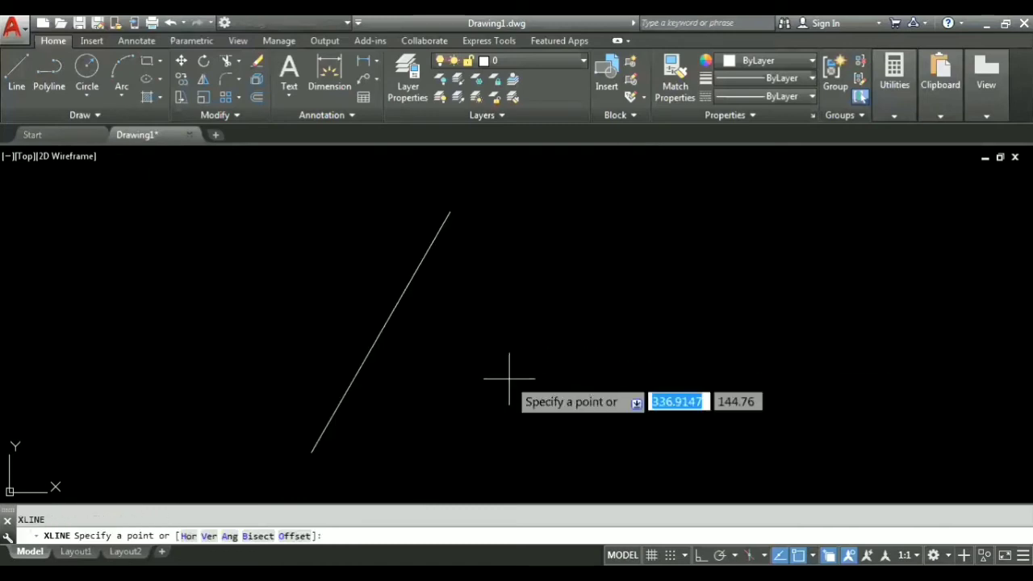
pyautogui.write('o')
pyautogui.press('Return')
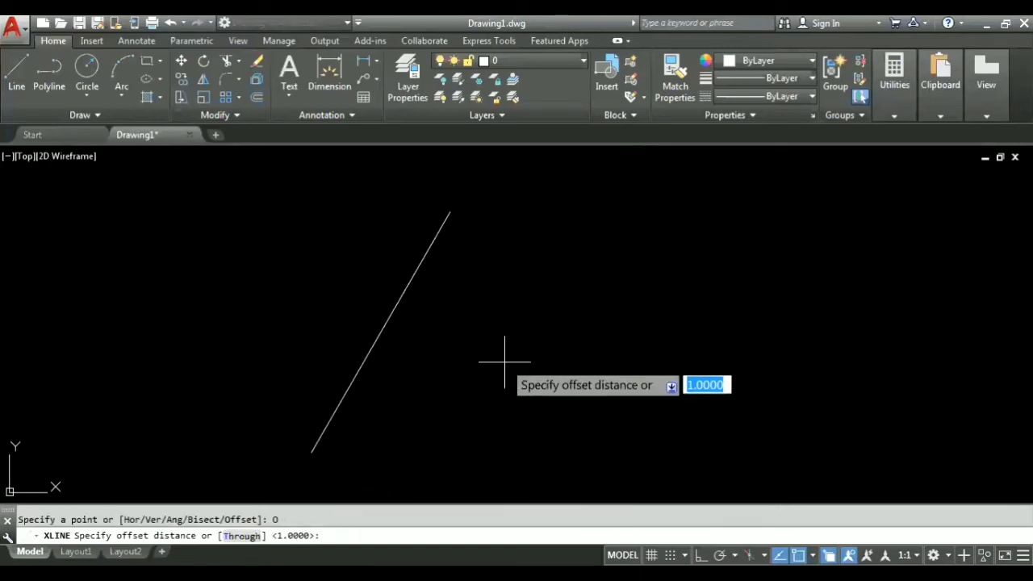
pyautogui.write('50')
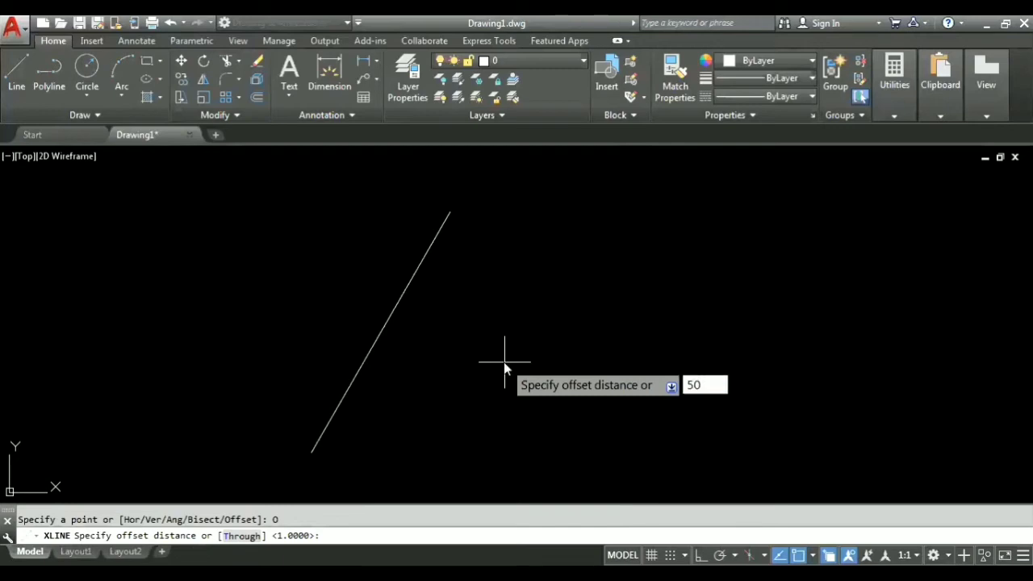
pyautogui.press('Return')
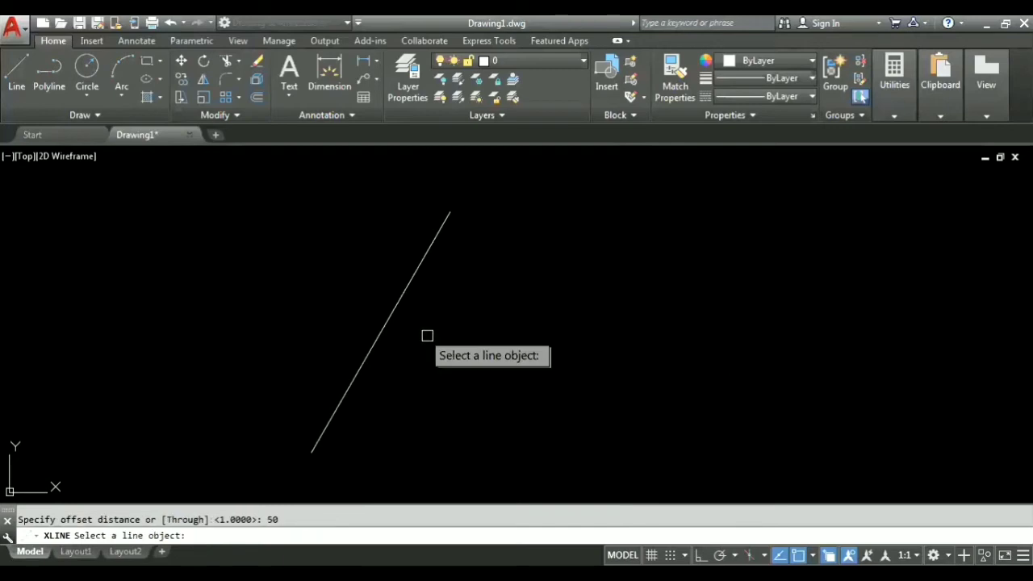
# Place construction lines offset 50 on the right and left of the 60° line.
pyautogui.click(387, 314)
pyautogui.click(510, 368)
pyautogui.click(383, 330)
pyautogui.click(270, 222)
pyautogui.scroll(-2, 266, 250)
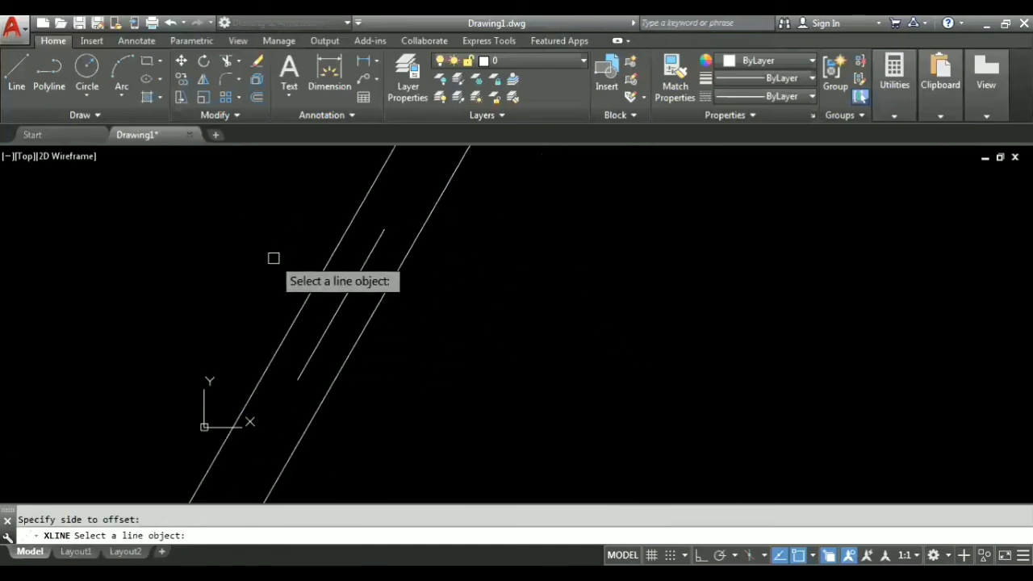
pyautogui.moveTo(297, 281)
pyautogui.mouseDown(button='middle')
pyautogui.moveTo(338, 314)
pyautogui.moveTo(370, 319)
pyautogui.mouseUp(button='middle')
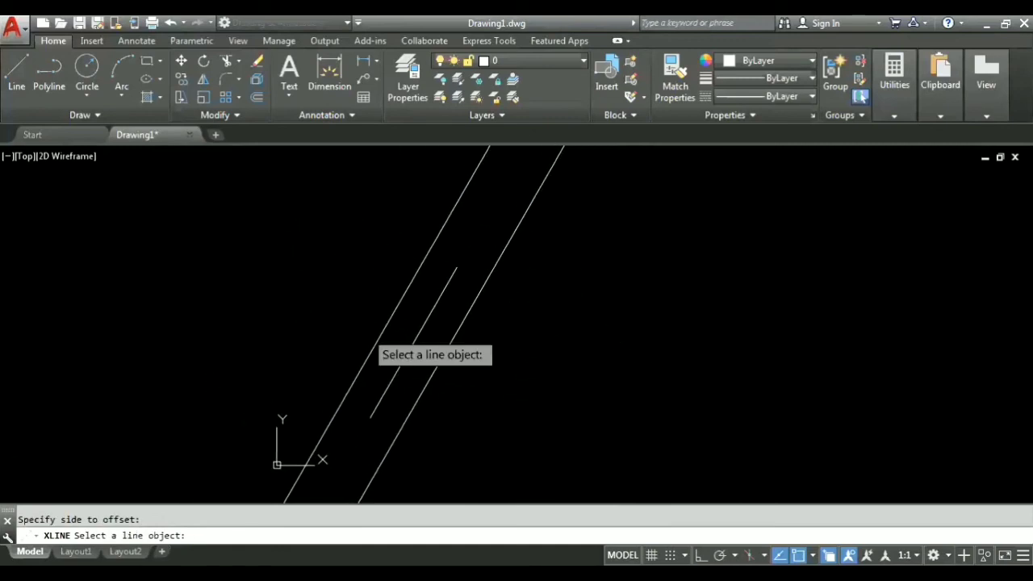
pyautogui.press('Return')
# Erase the 60° line and both offset lines with a crossing window.
pyautogui.click(507, 396)
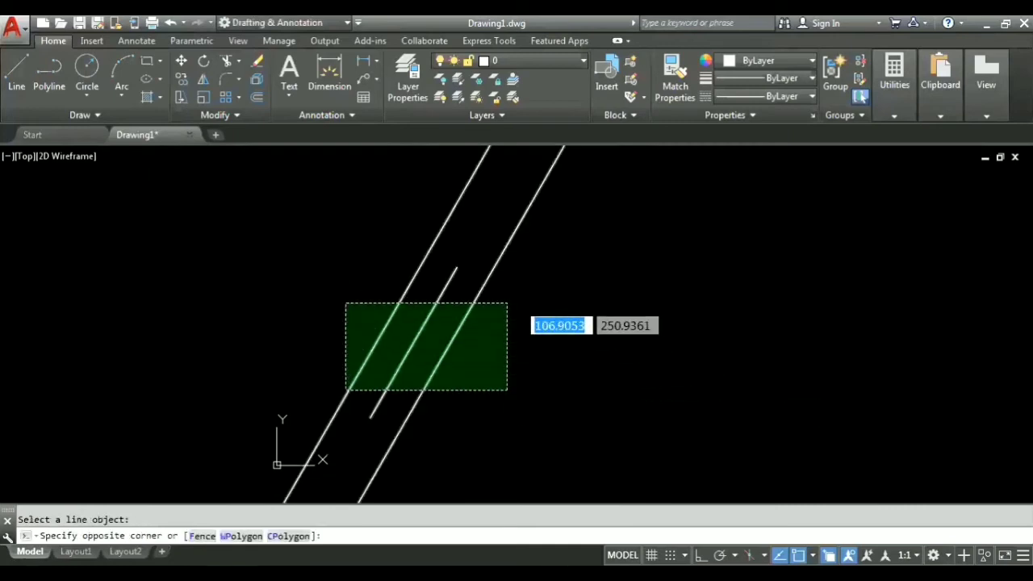
pyautogui.click(346, 300)
pyautogui.press('Delete')
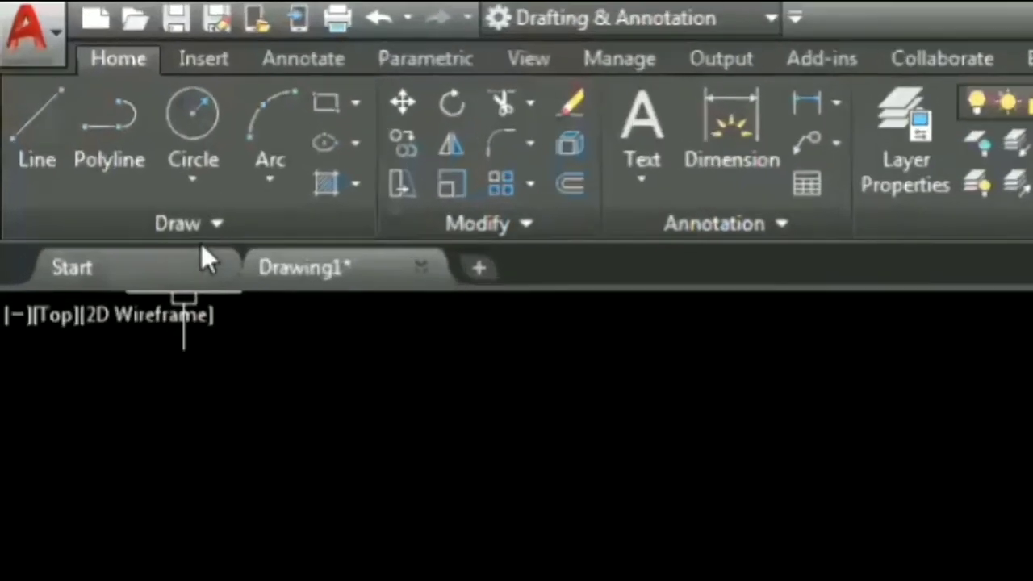
# Start the Ray tool from the expanded Draw panel.
pyautogui.click(216, 225)
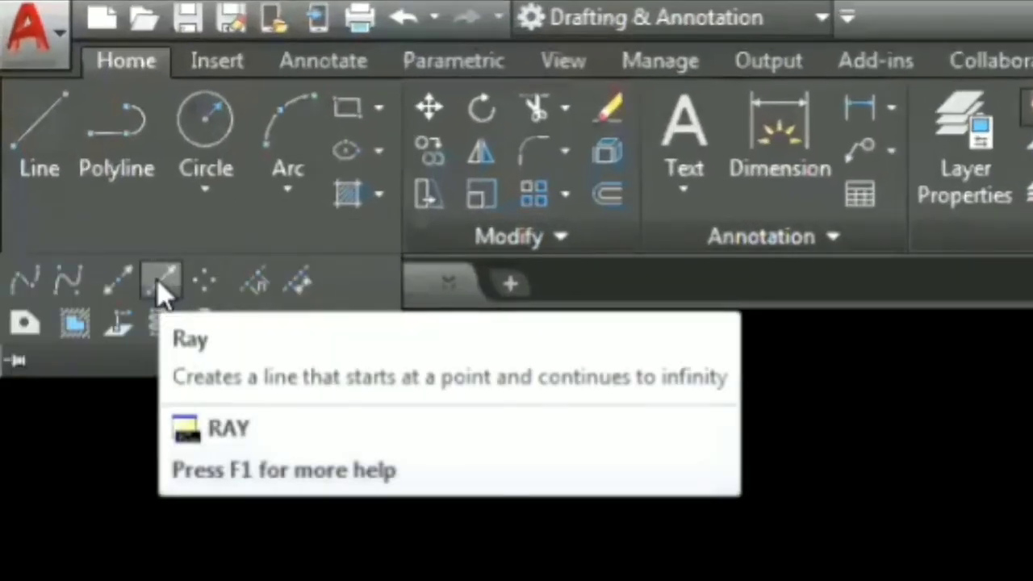
pyautogui.click(158, 280)
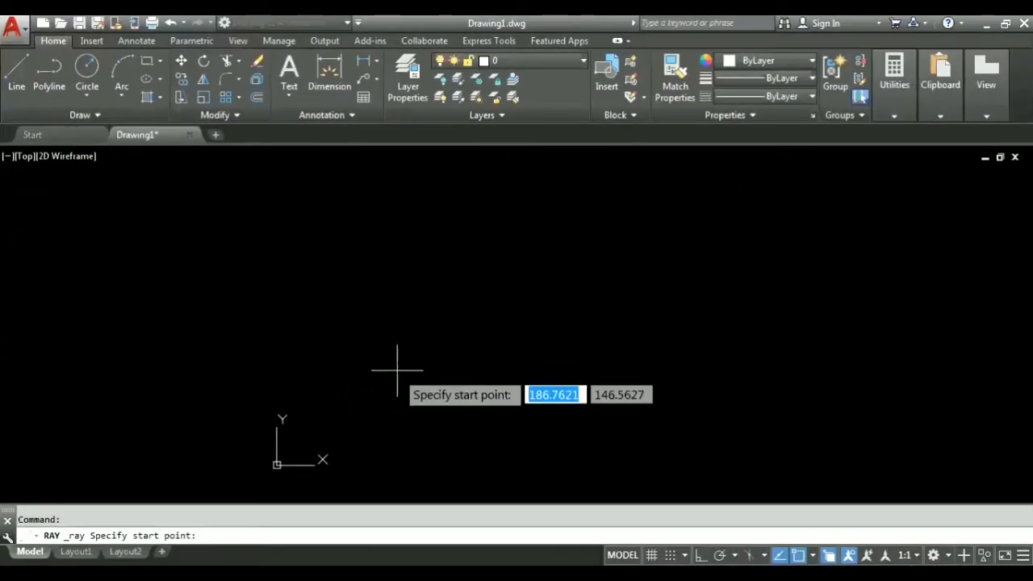
# Fan six rays from one base point: right, ~42°, ~100°, ~145°, left, and down-left.
pyautogui.click(398, 381)
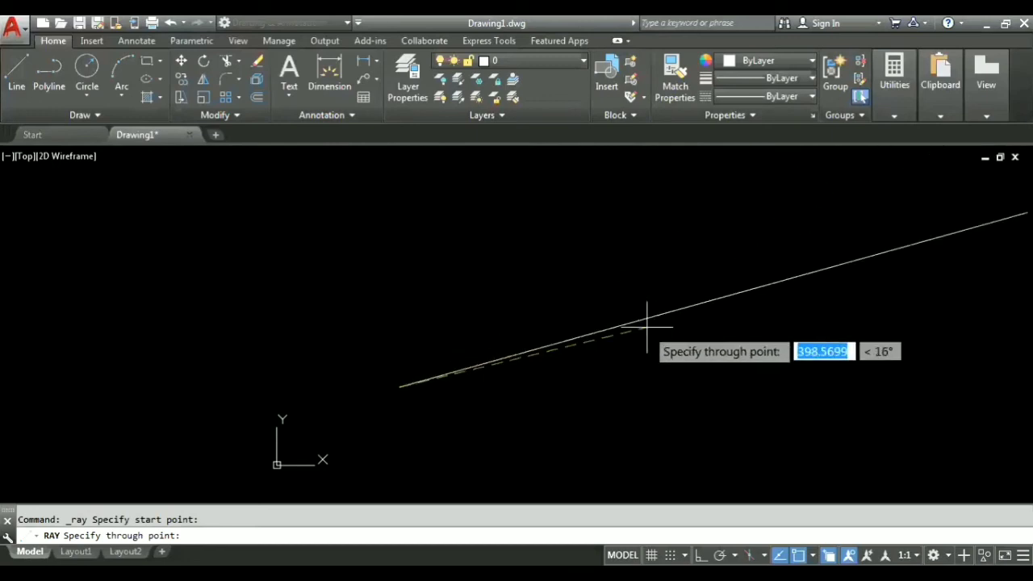
pyautogui.click(663, 385)
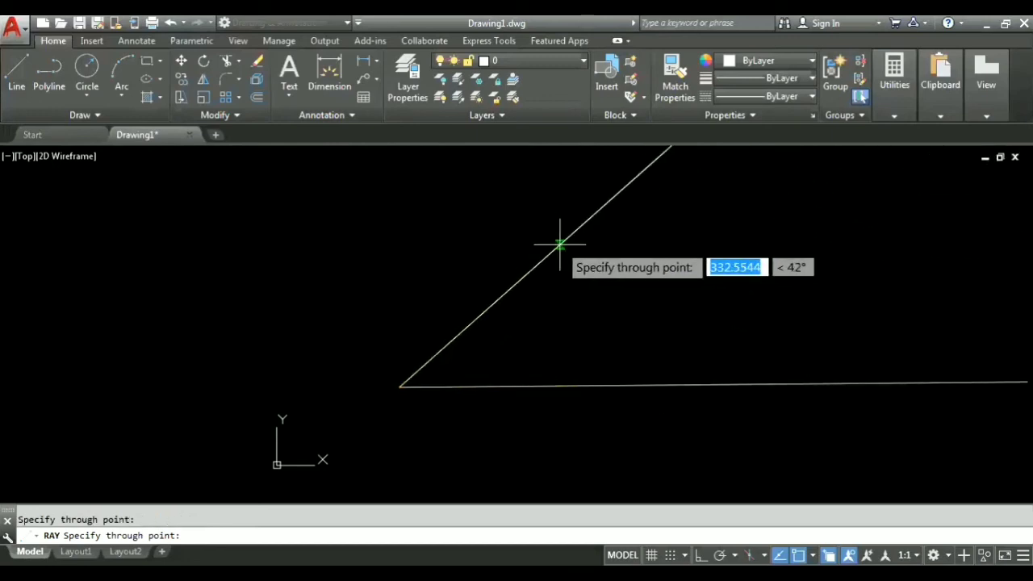
pyautogui.click(560, 236)
pyautogui.click(366, 218)
pyautogui.click(218, 253)
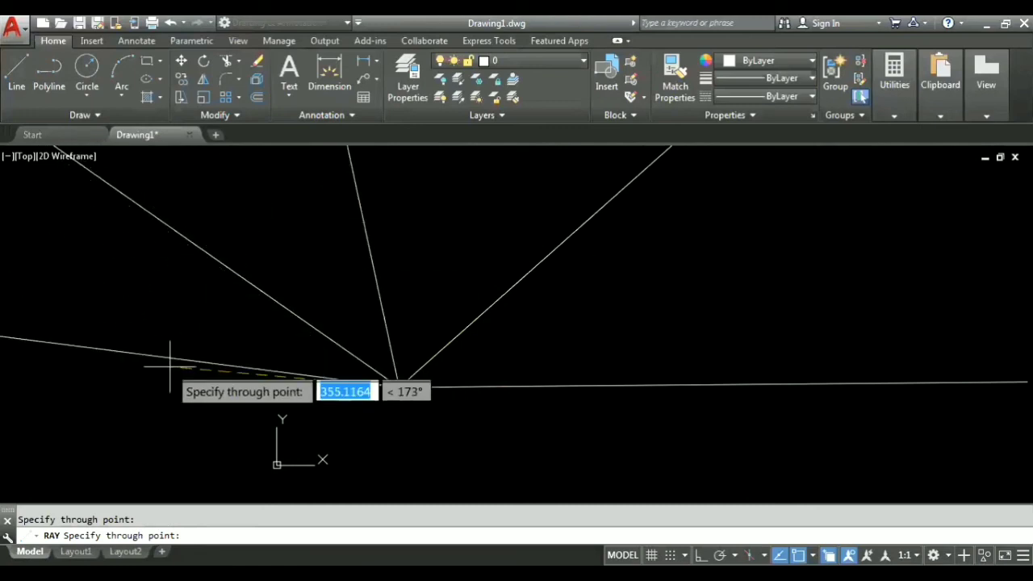
pyautogui.click(121, 386)
pyautogui.click(323, 445)
pyautogui.press('Return')
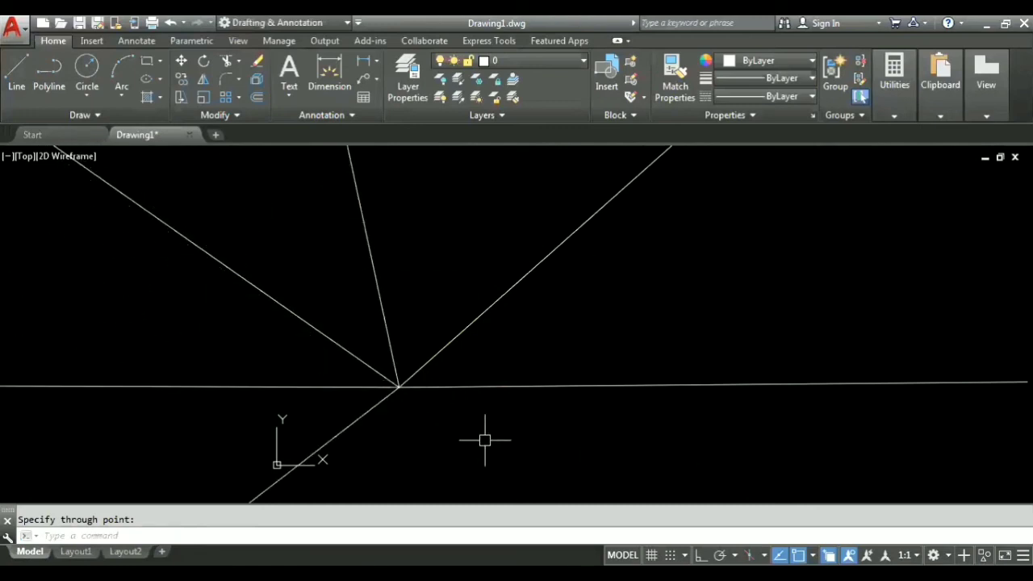
# Erase all six rays with a crossing window.
pyautogui.click(484, 440)
pyautogui.click(297, 299)
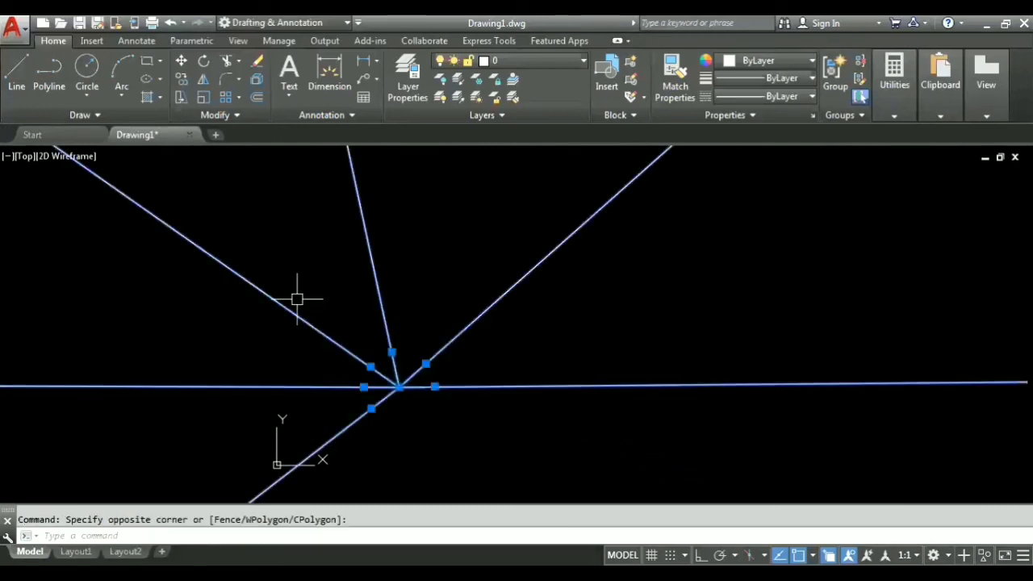
pyautogui.press('Delete')
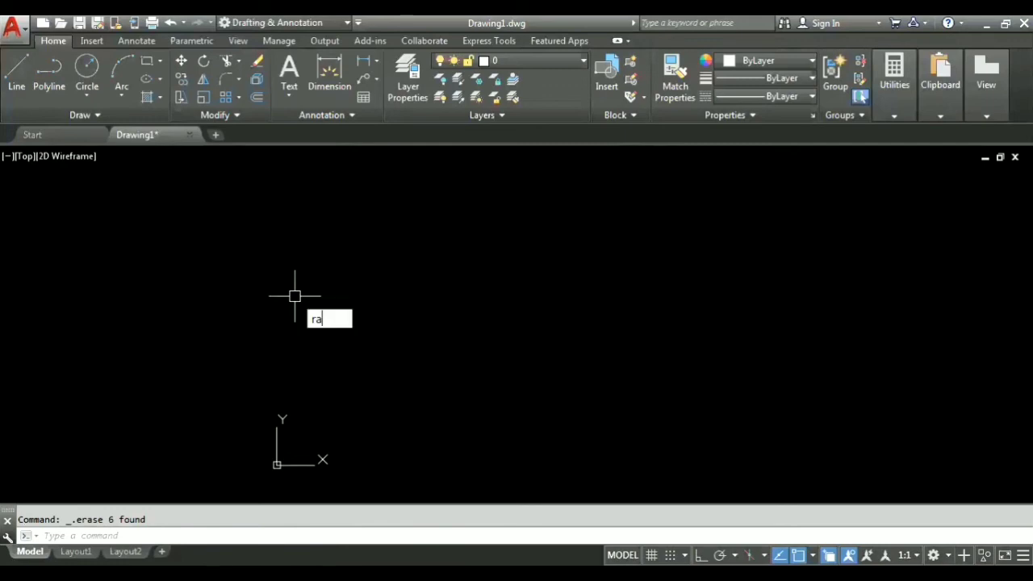
# Use RAY to draw one ray at 45° running up-right from a new start point.
pyautogui.write('ray')
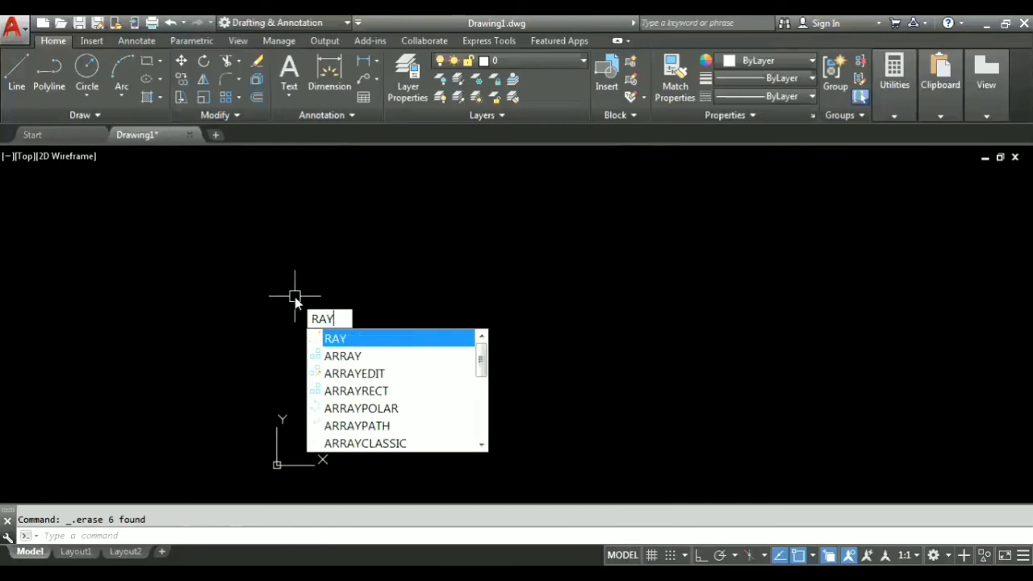
pyautogui.press('Return')
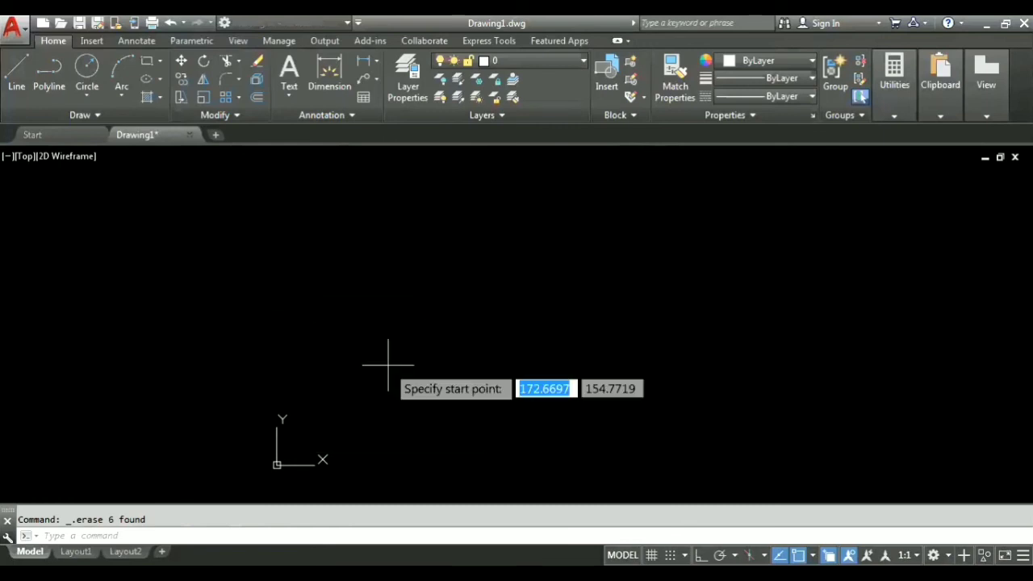
pyautogui.click(376, 367)
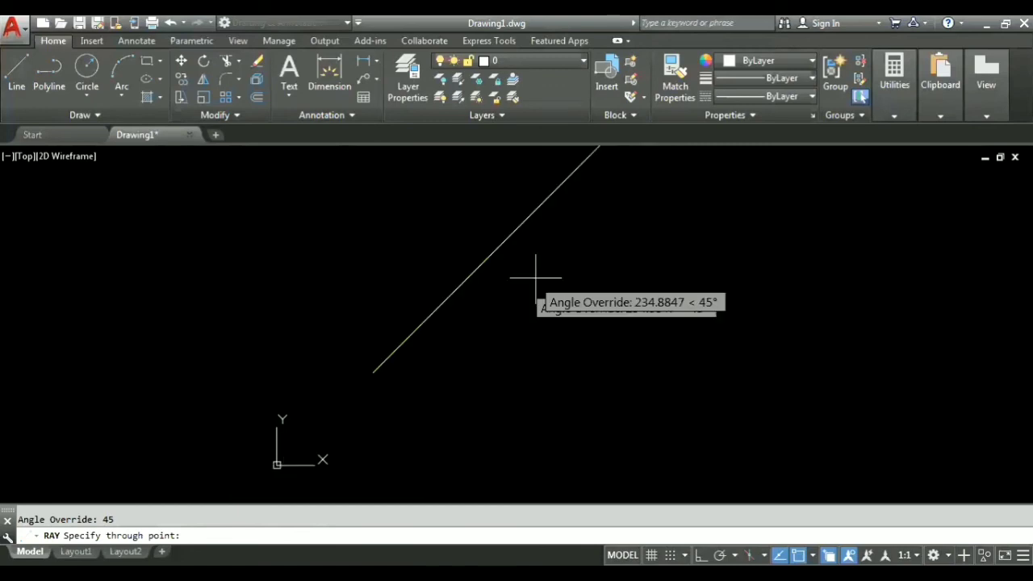
pyautogui.click(535, 277)
pyautogui.press('Return')
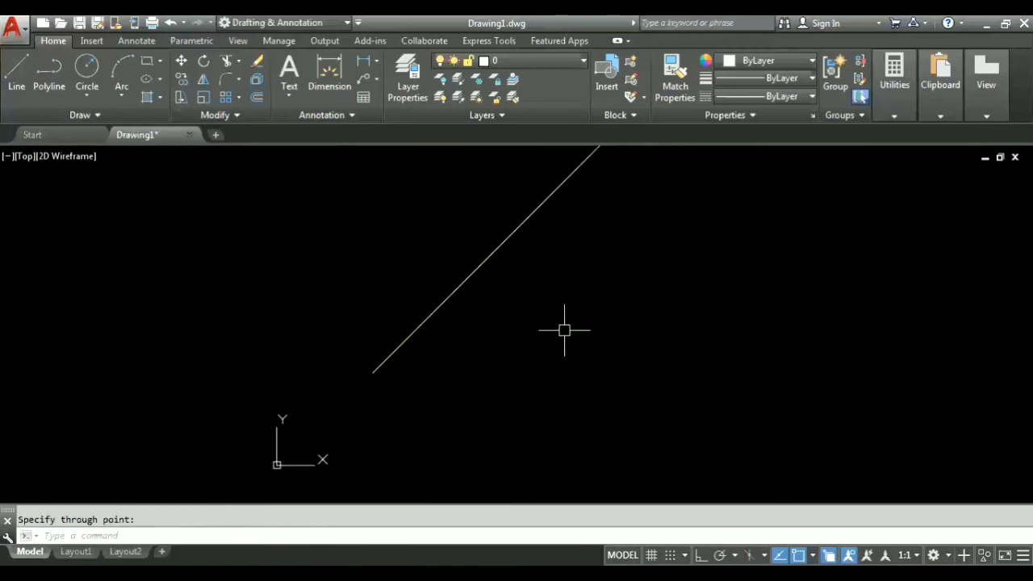
pyautogui.scroll(-2, 538, 346)
pyautogui.moveTo(537, 350); pyautogui.dragTo(504, 368, button='middle')
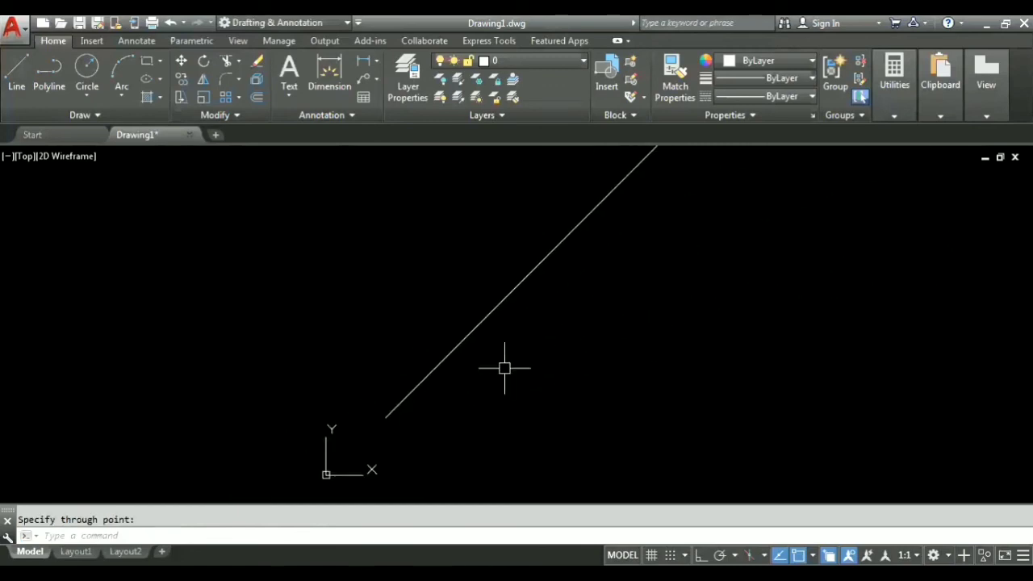